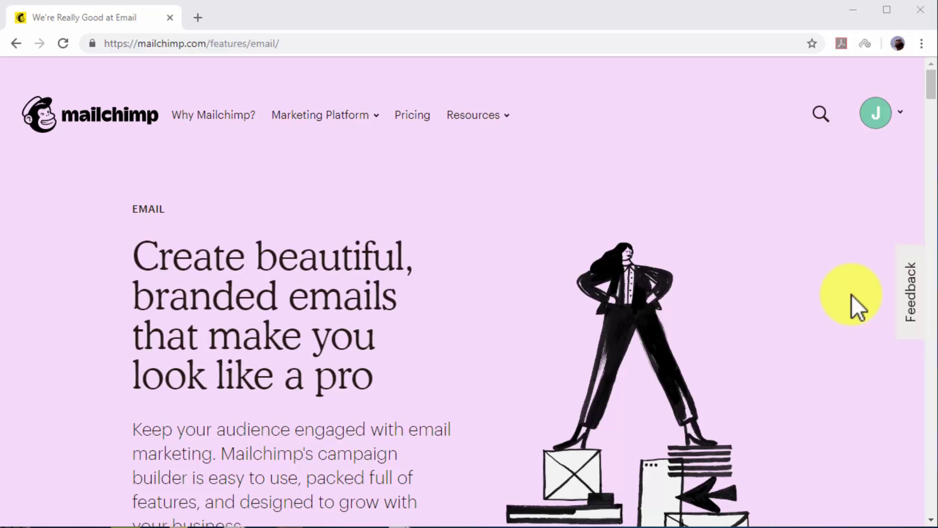
Scroll down the Mailchimp email features page to the Connect your store section.
{"action": "scroll", "coordinate": [852, 294], "scroll_direction": "down", "scroll_amount": 5}
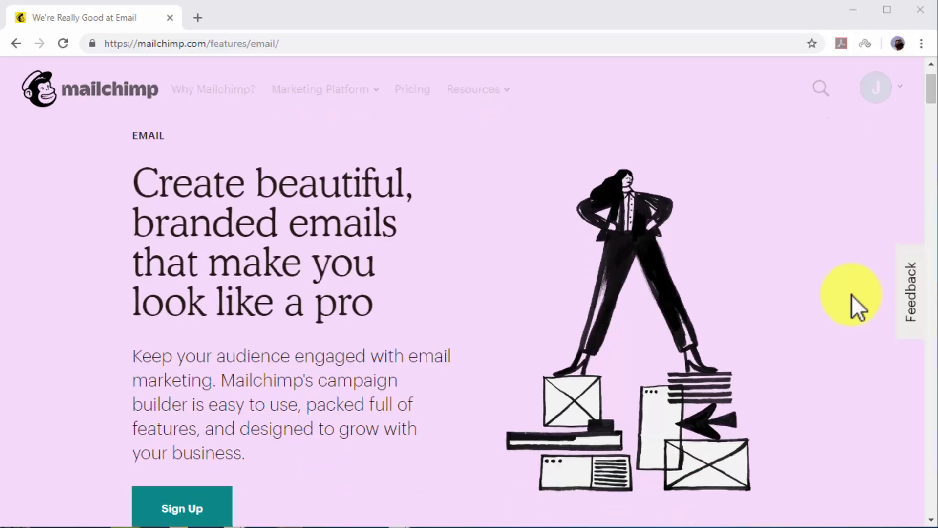
{"action": "scroll", "coordinate": [852, 294], "scroll_direction": "down", "scroll_amount": 6}
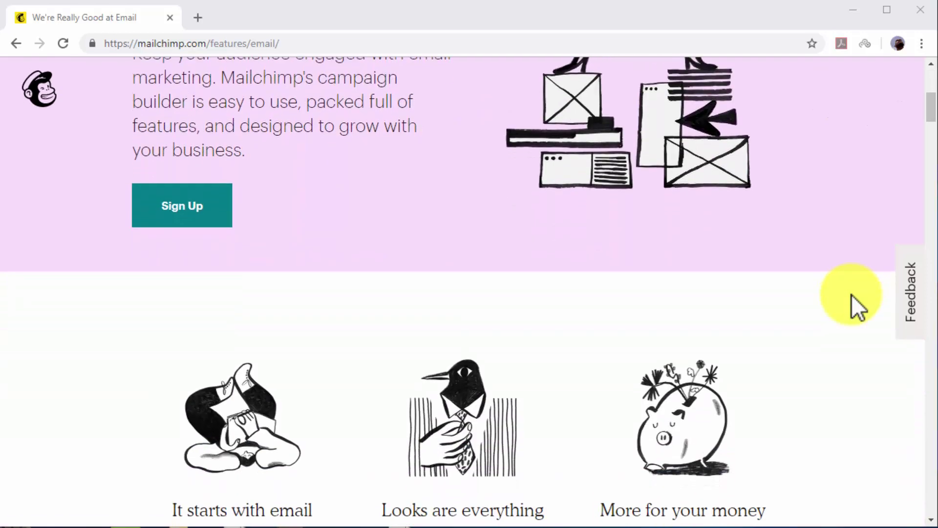
{"action": "scroll", "coordinate": [852, 294], "scroll_direction": "down", "scroll_amount": 2}
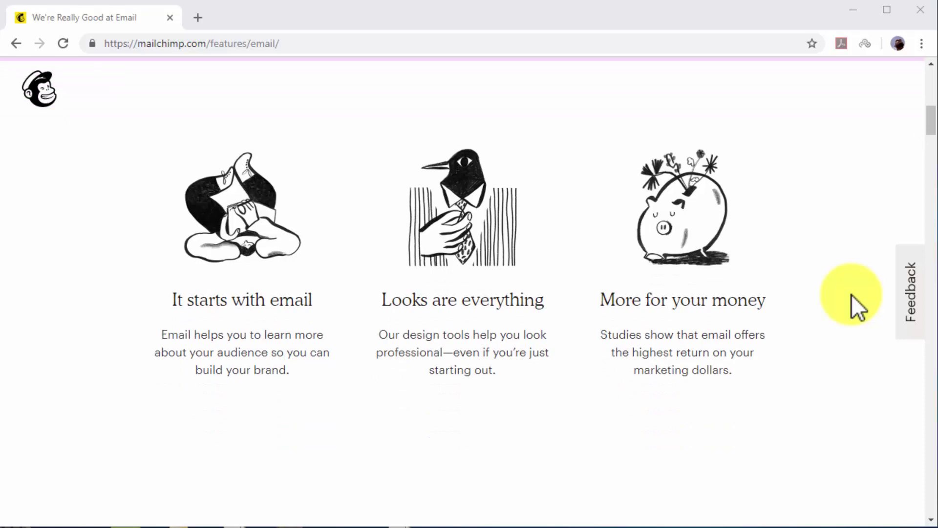
{"action": "scroll", "coordinate": [851, 295], "scroll_direction": "down", "scroll_amount": 5}
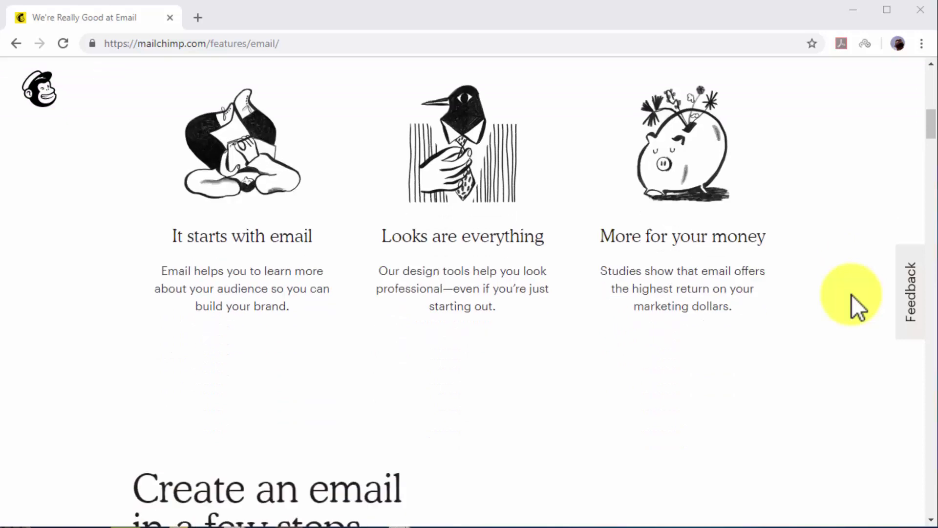
{"action": "scroll", "coordinate": [851, 294], "scroll_direction": "down", "scroll_amount": 4}
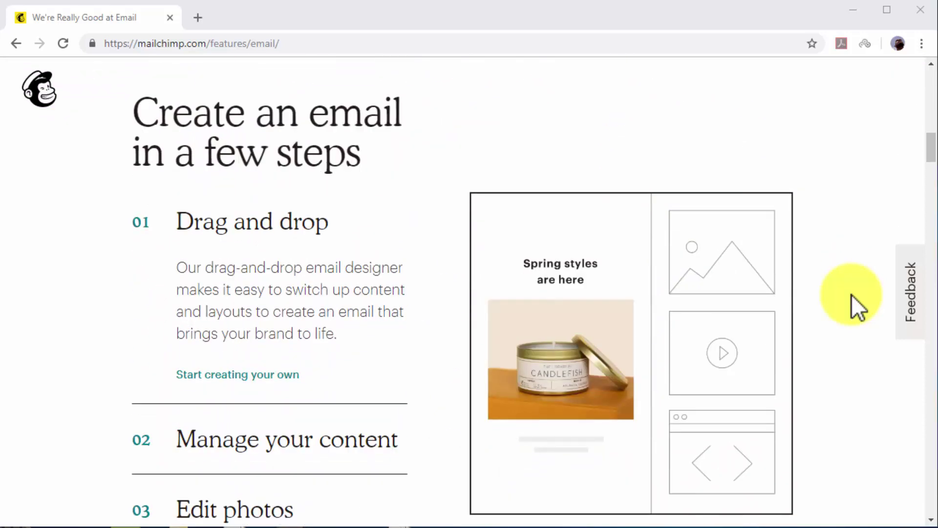
{"action": "scroll", "coordinate": [852, 294], "scroll_direction": "down", "scroll_amount": 5}
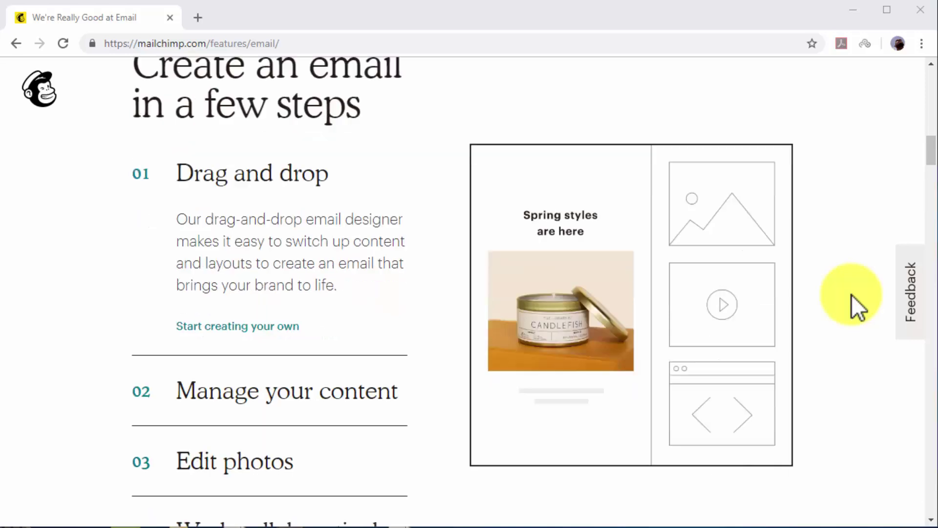
{"action": "scroll", "coordinate": [851, 294], "scroll_direction": "down", "scroll_amount": 9}
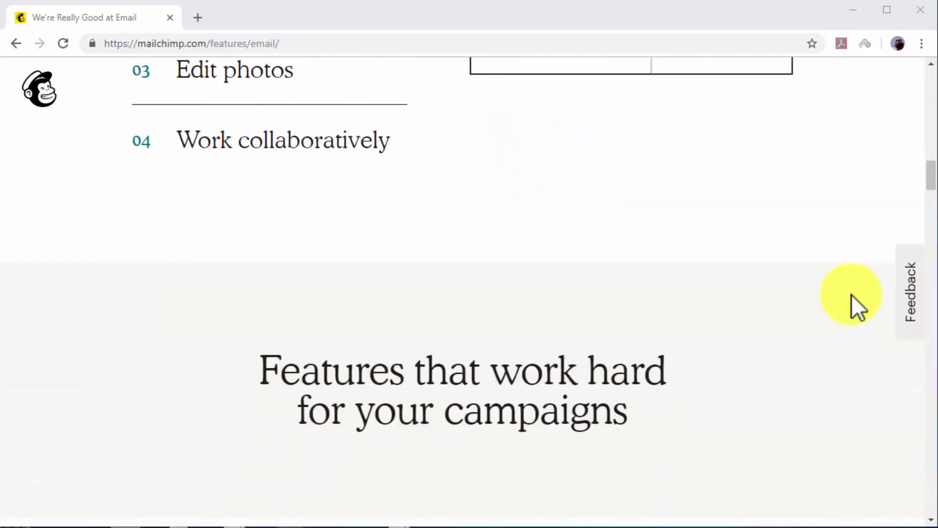
{"action": "scroll", "coordinate": [852, 294], "scroll_direction": "down", "scroll_amount": 5}
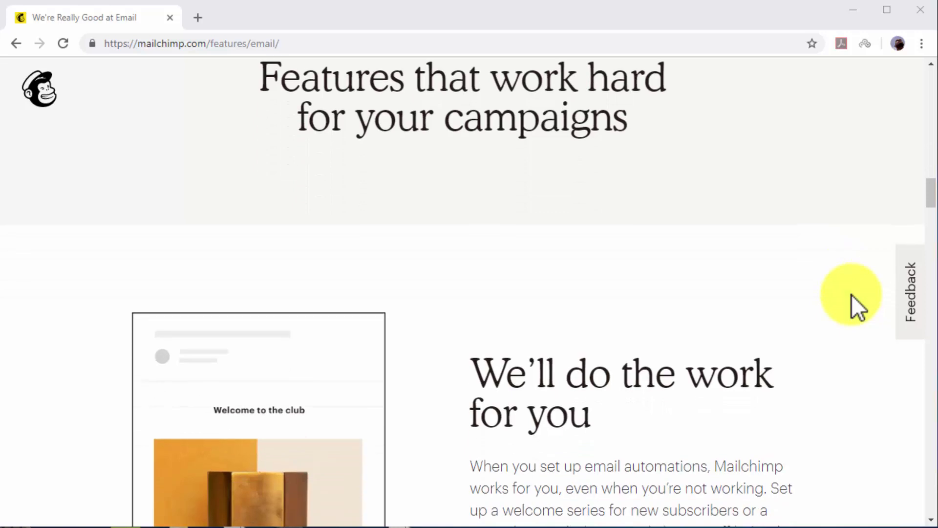
{"action": "scroll", "coordinate": [852, 294], "scroll_direction": "down", "scroll_amount": 6}
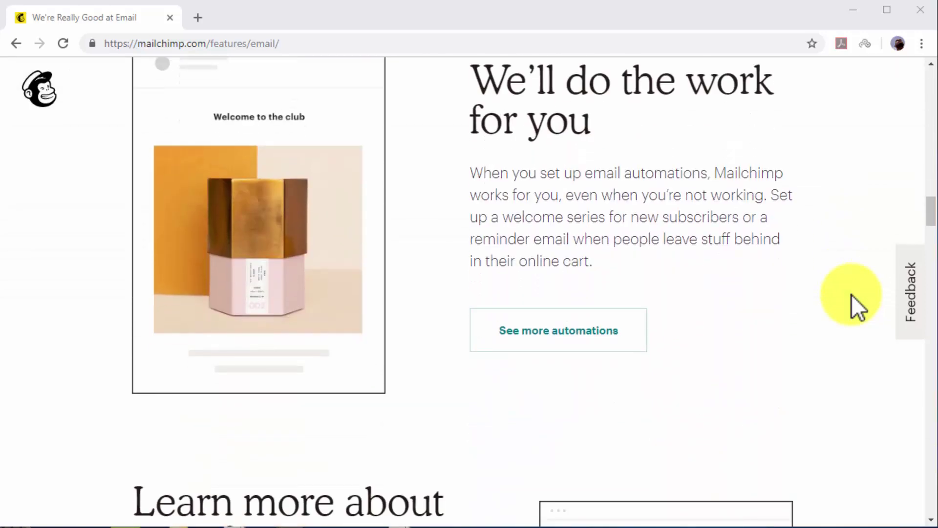
{"action": "scroll", "coordinate": [852, 294], "scroll_direction": "down", "scroll_amount": 5}
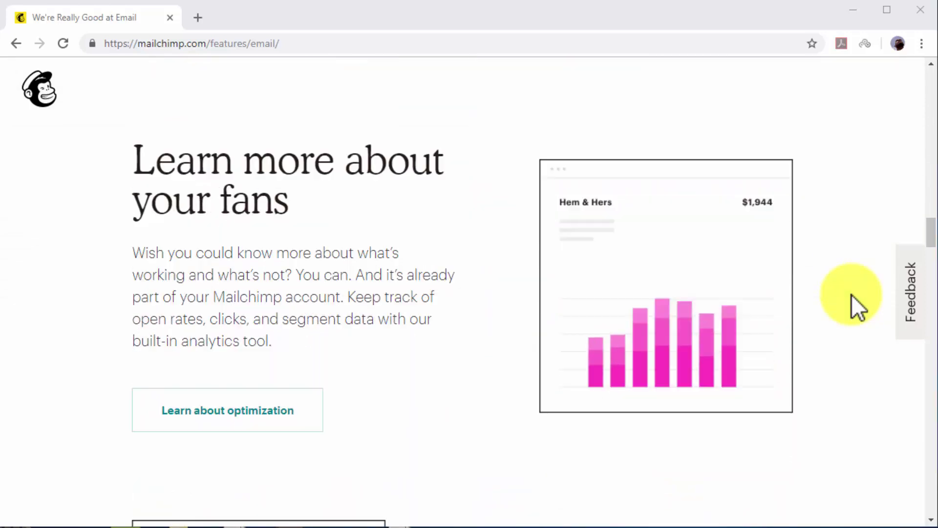
{"action": "scroll", "coordinate": [851, 294], "scroll_direction": "down", "scroll_amount": 5}
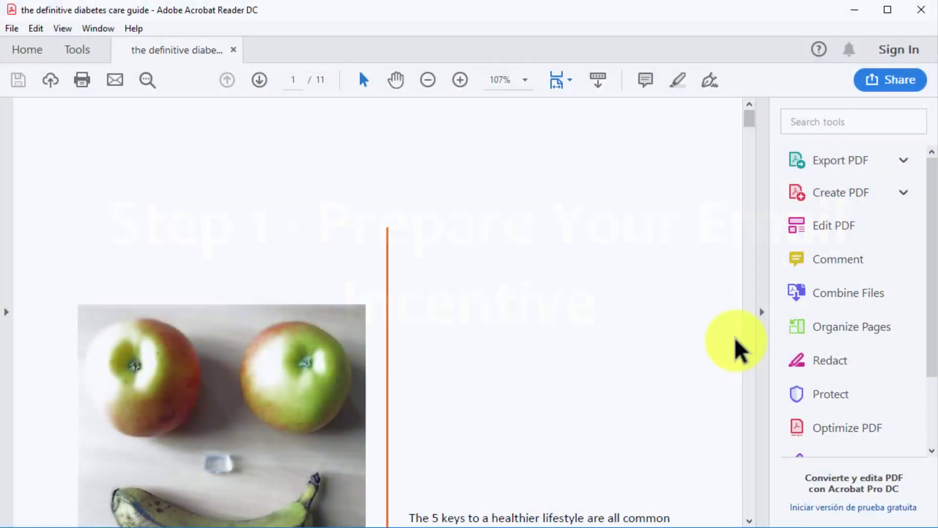
Scroll through the diabetes care guide PDF to page 5's Healthy eating food list.
{"action": "scroll", "coordinate": [736, 348], "scroll_direction": "down", "scroll_amount": 3}
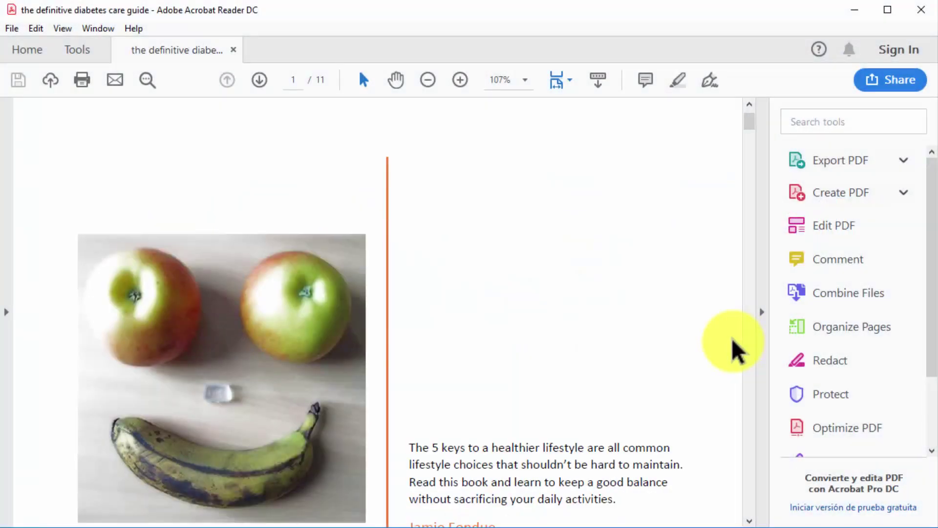
{"action": "scroll", "coordinate": [735, 348], "scroll_direction": "down", "scroll_amount": 2}
{"action": "scroll", "coordinate": [735, 348], "scroll_direction": "down", "scroll_amount": 3}
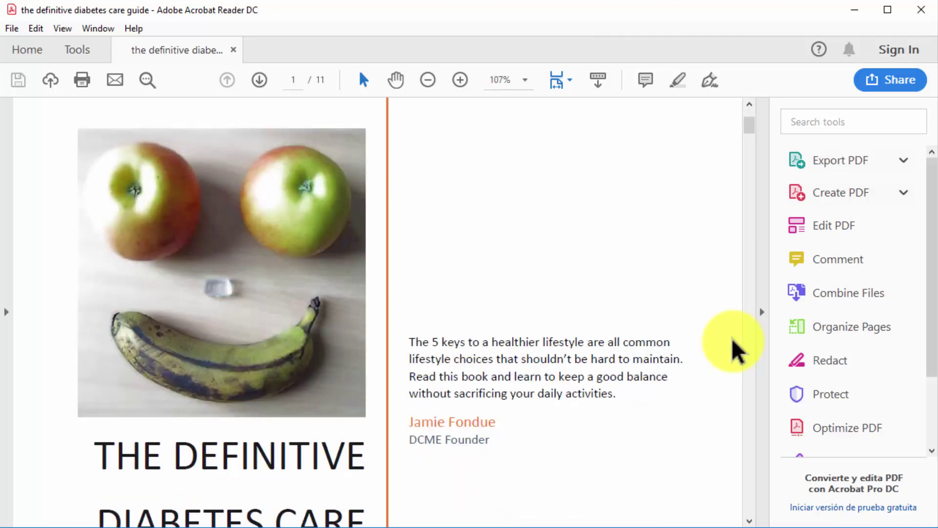
{"action": "scroll", "coordinate": [735, 348], "scroll_direction": "down", "scroll_amount": 3}
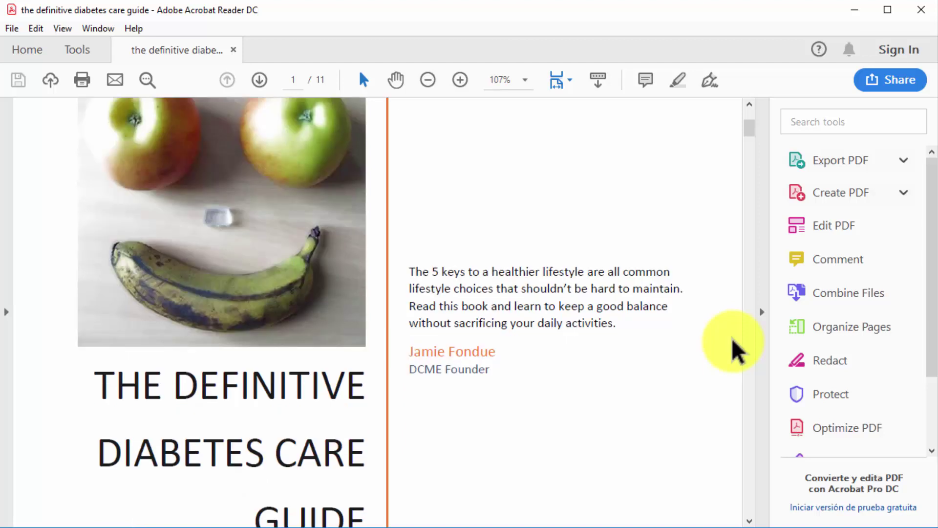
{"action": "scroll", "coordinate": [736, 348], "scroll_direction": "down", "scroll_amount": 2}
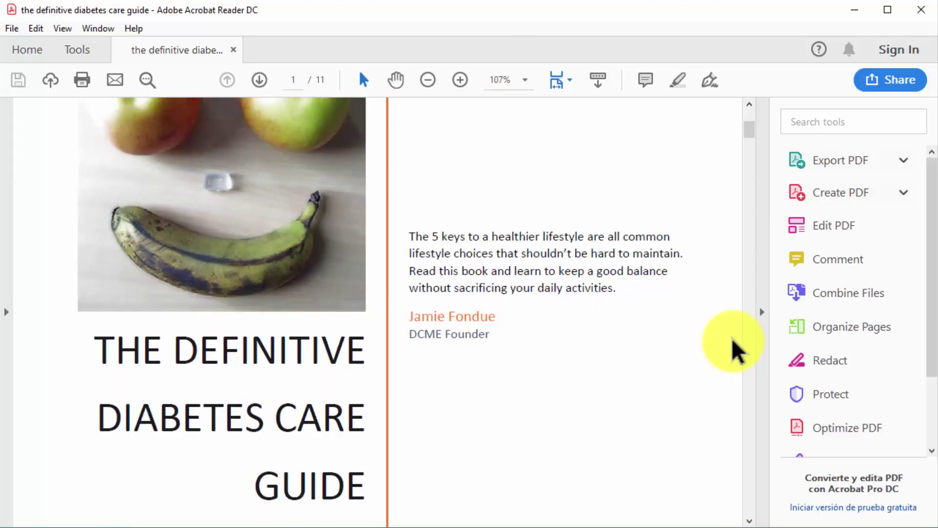
{"action": "scroll", "coordinate": [735, 348], "scroll_direction": "down", "scroll_amount": 2}
{"action": "scroll", "coordinate": [735, 348], "scroll_direction": "down", "scroll_amount": 1}
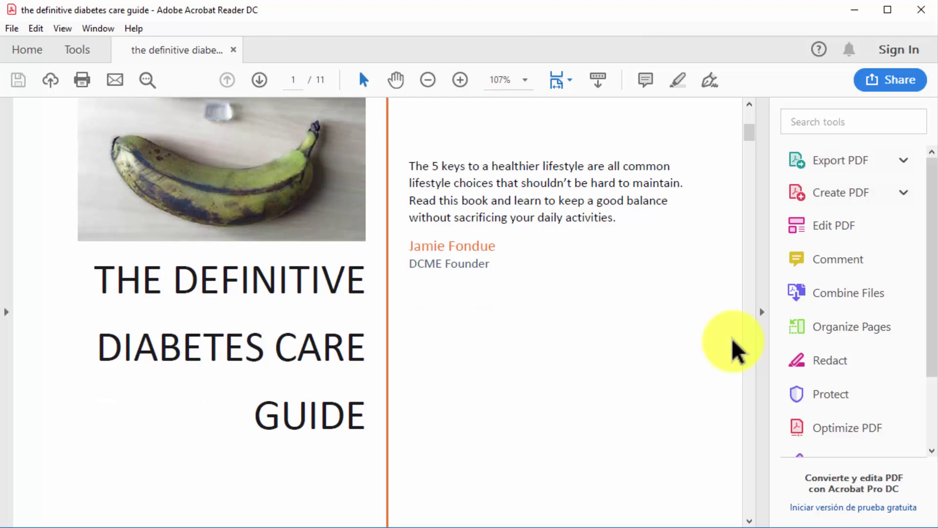
{"action": "scroll", "coordinate": [735, 348], "scroll_direction": "down", "scroll_amount": 3}
{"action": "scroll", "coordinate": [735, 348], "scroll_direction": "down", "scroll_amount": 6}
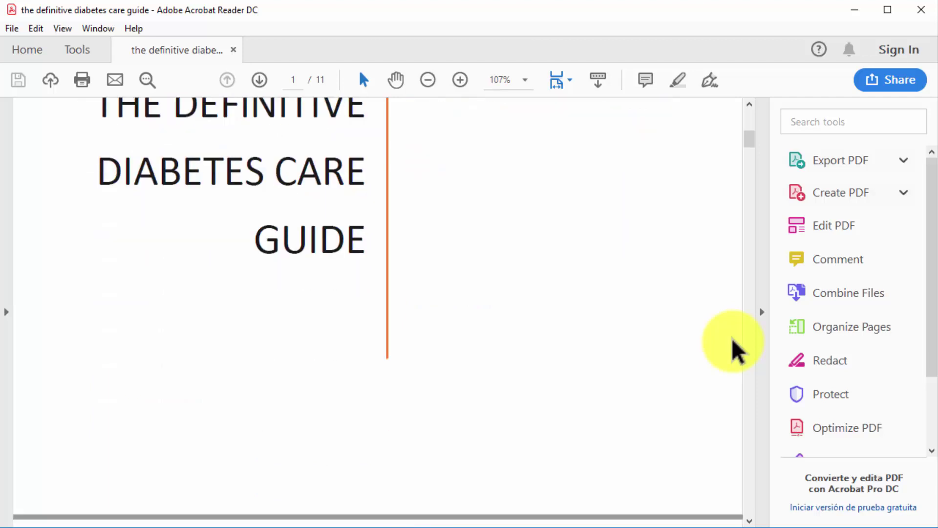
{"action": "scroll", "coordinate": [736, 348], "scroll_direction": "down", "scroll_amount": 5}
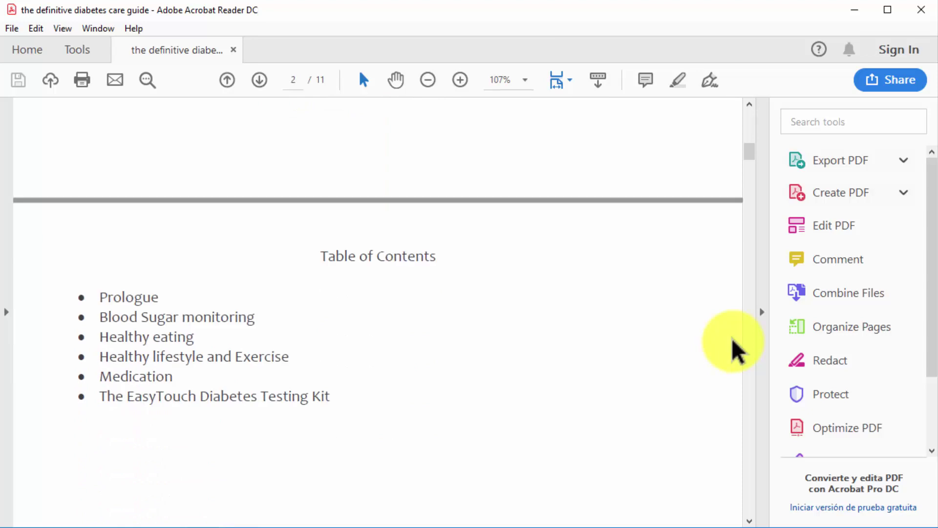
{"action": "scroll", "coordinate": [736, 348], "scroll_direction": "down", "scroll_amount": 2}
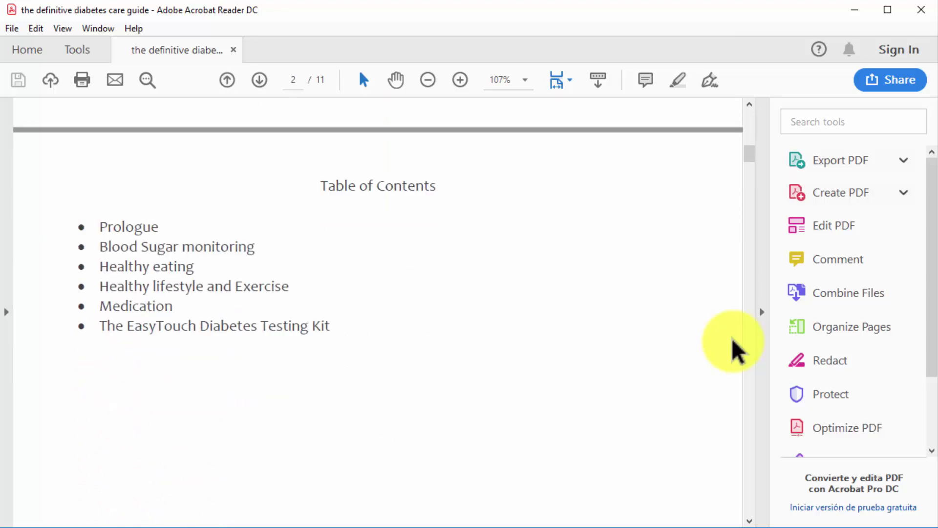
{"action": "scroll", "coordinate": [736, 348], "scroll_direction": "down", "scroll_amount": 3}
{"action": "scroll", "coordinate": [736, 348], "scroll_direction": "down", "scroll_amount": 7}
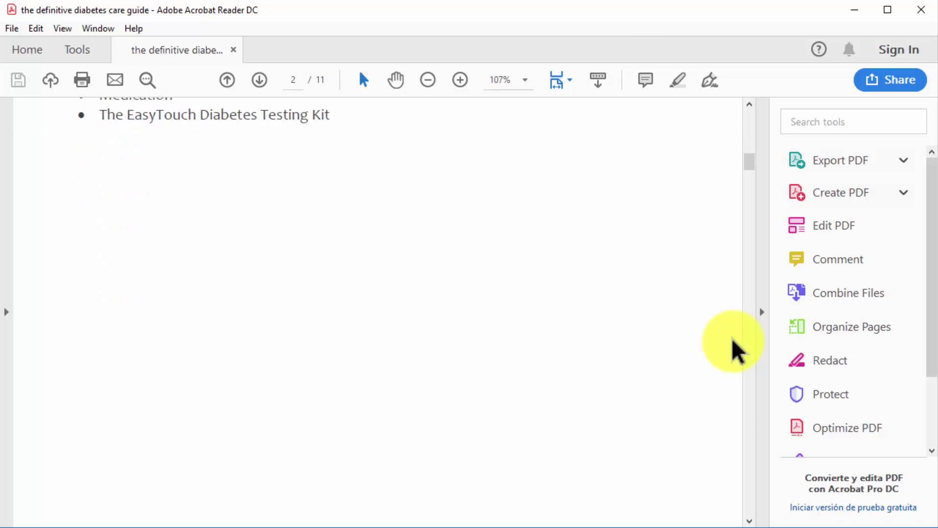
{"action": "scroll", "coordinate": [736, 348], "scroll_direction": "down", "scroll_amount": 8}
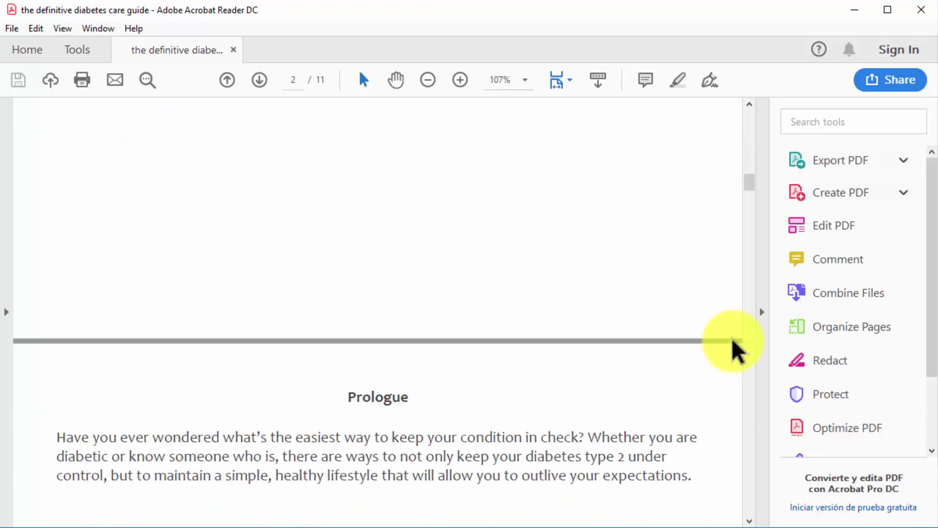
{"action": "scroll", "coordinate": [736, 348], "scroll_direction": "down", "scroll_amount": 5}
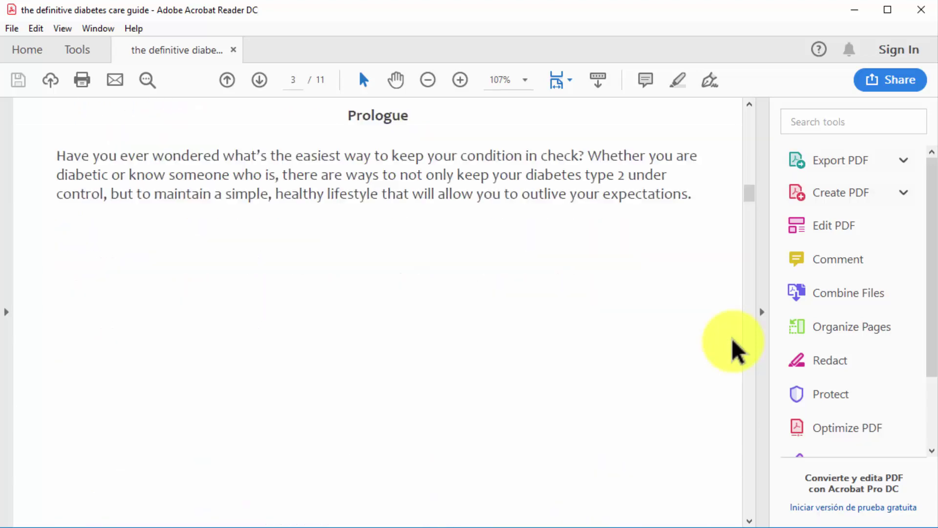
{"action": "scroll", "coordinate": [736, 348], "scroll_direction": "down", "scroll_amount": 6}
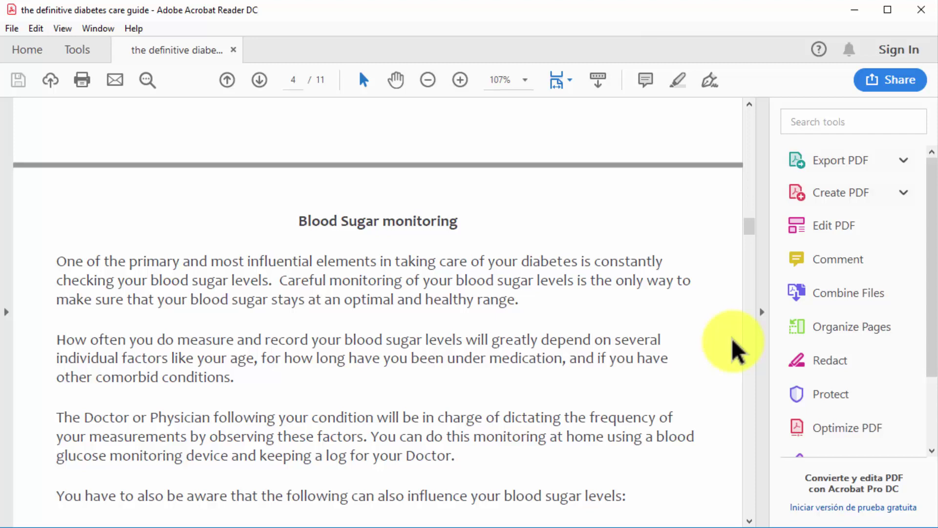
{"action": "scroll", "coordinate": [736, 348], "scroll_direction": "down", "scroll_amount": 5}
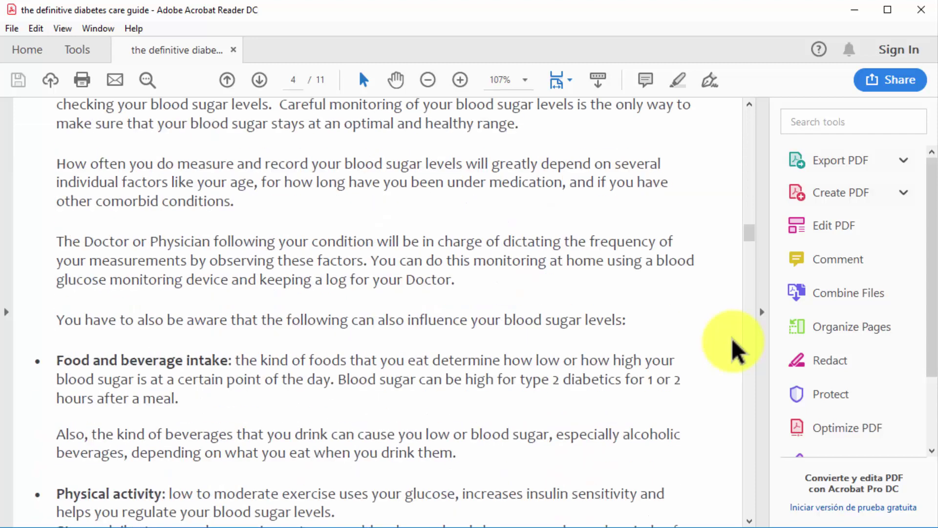
{"action": "scroll", "coordinate": [736, 348], "scroll_direction": "down", "scroll_amount": 15}
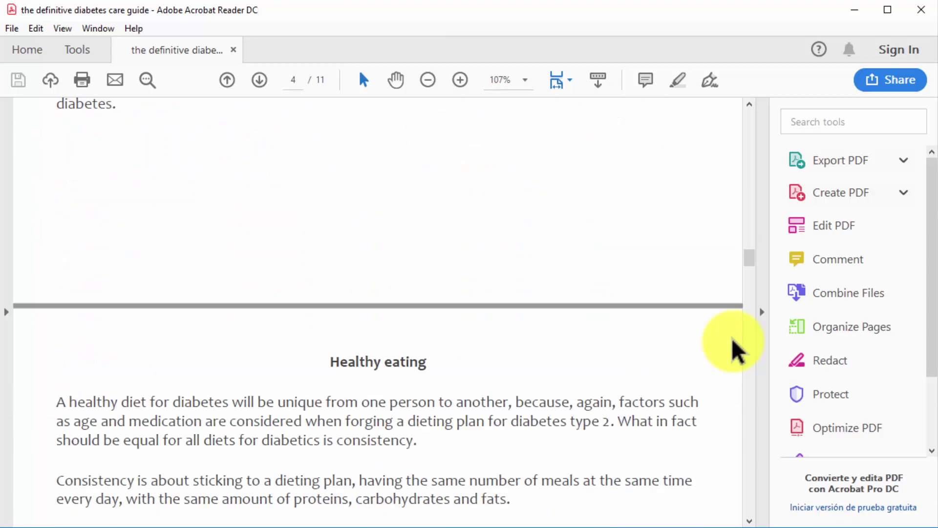
{"action": "scroll", "coordinate": [735, 348], "scroll_direction": "down", "scroll_amount": 7}
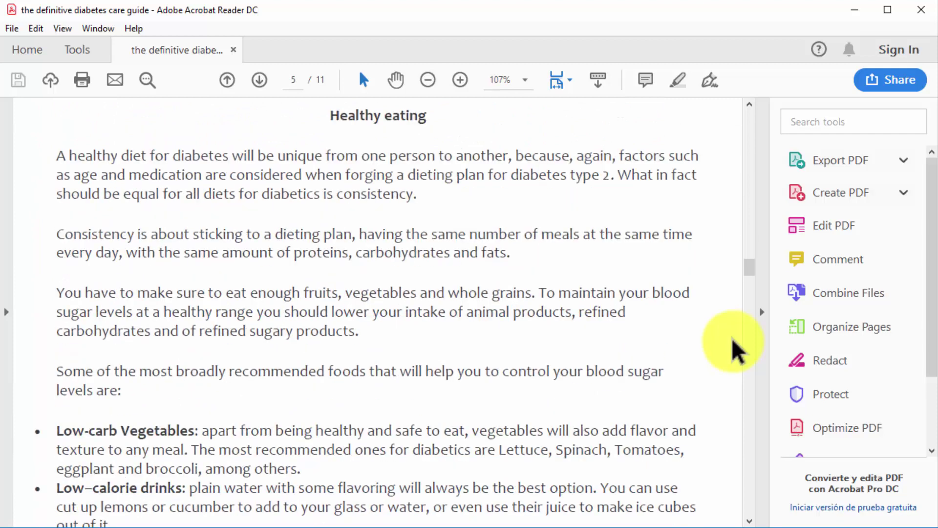
{"action": "scroll", "coordinate": [735, 348], "scroll_direction": "down", "scroll_amount": 6}
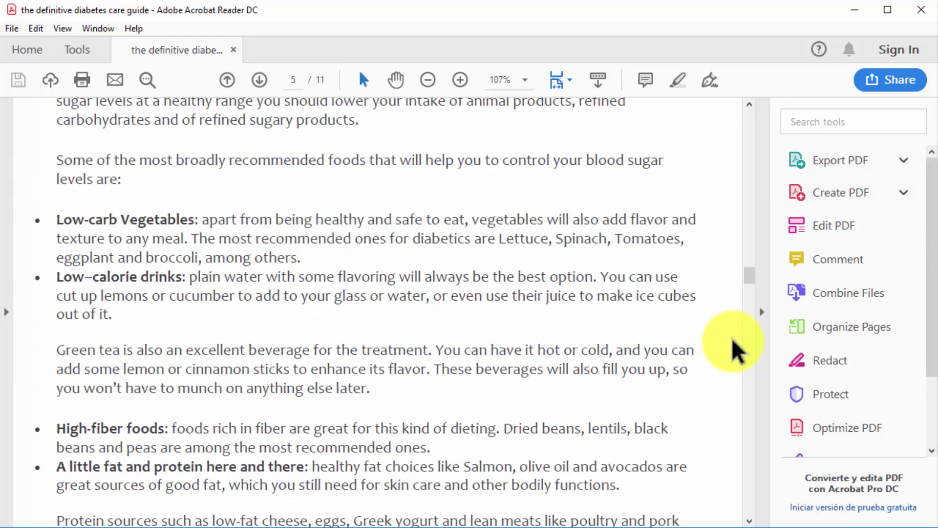
{"action": "scroll", "coordinate": [736, 348], "scroll_direction": "down", "scroll_amount": 3}
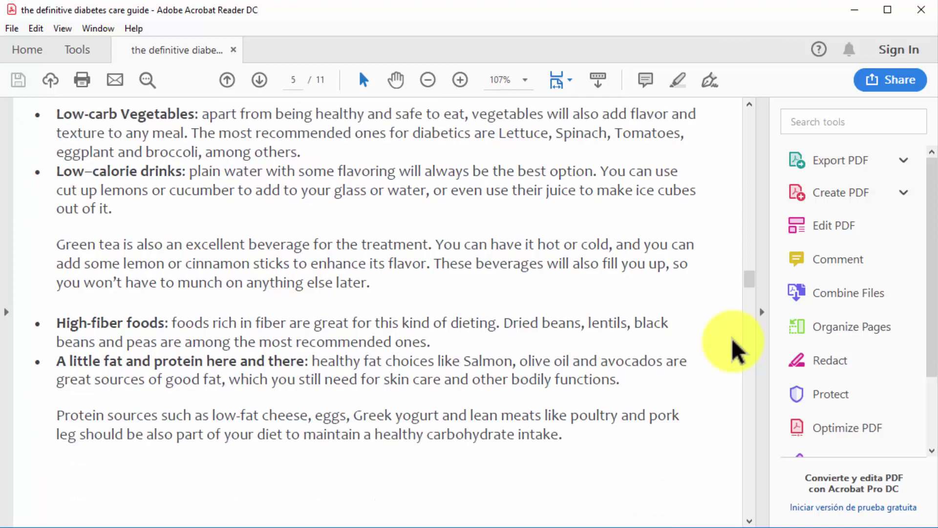
{"action": "scroll", "coordinate": [735, 348], "scroll_direction": "down", "scroll_amount": 3}
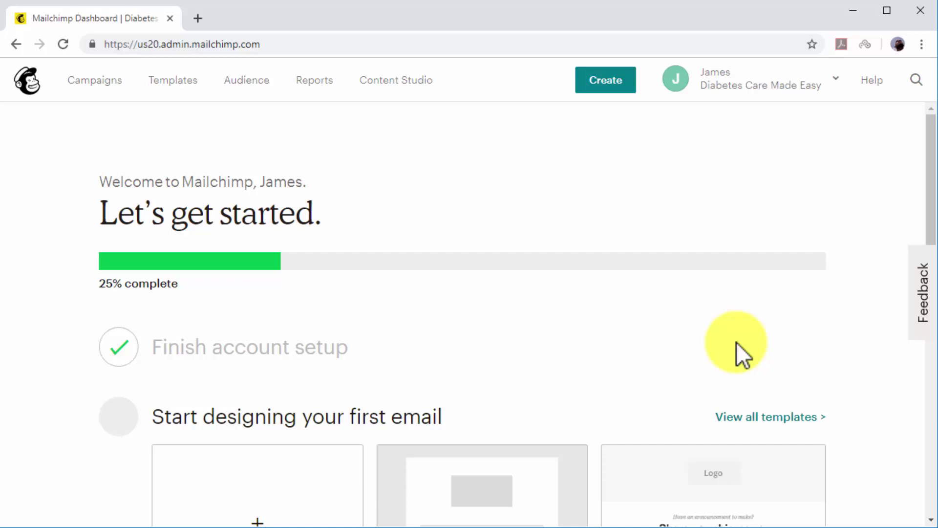
Start a new audience named 'The DCME Club'.
{"action": "left_click", "coordinate": [257, 81]}
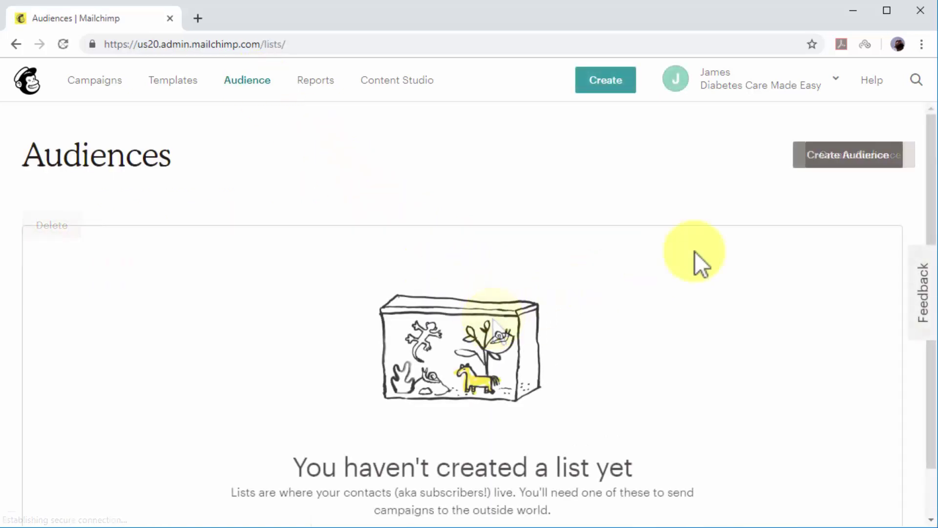
{"action": "left_click", "coordinate": [851, 159]}
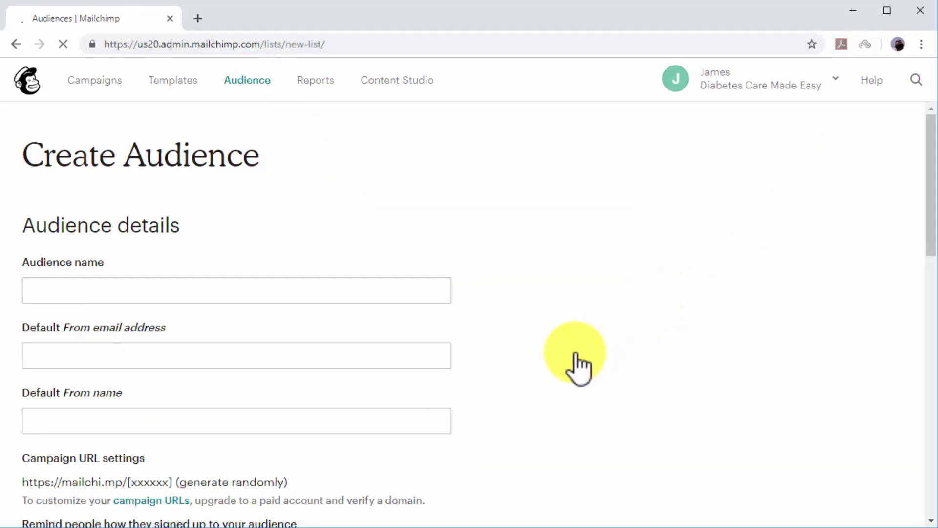
{"action": "left_click", "coordinate": [429, 298]}
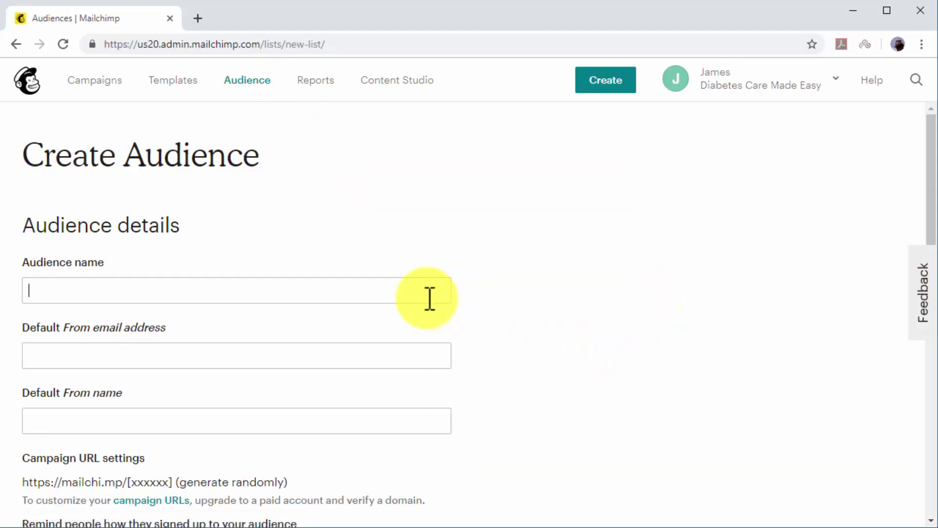
{"action": "type", "text": "The DCME "}
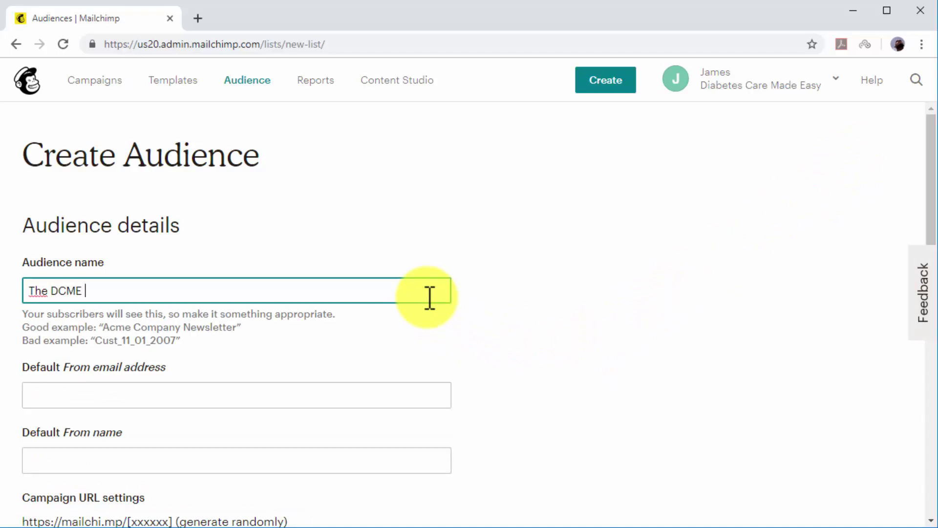
{"action": "type", "text": "Club"}
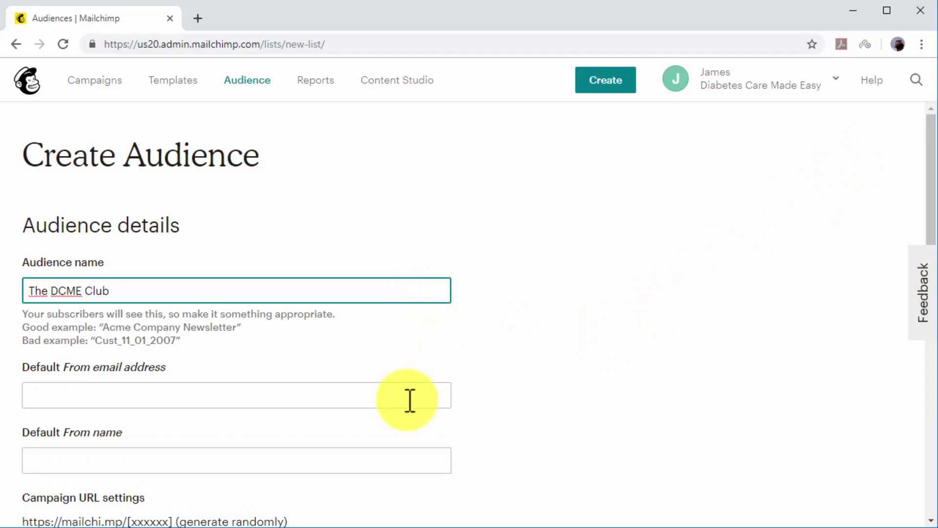
Fill in the audience's default sender email address and sender name.
{"action": "left_click", "coordinate": [409, 399]}
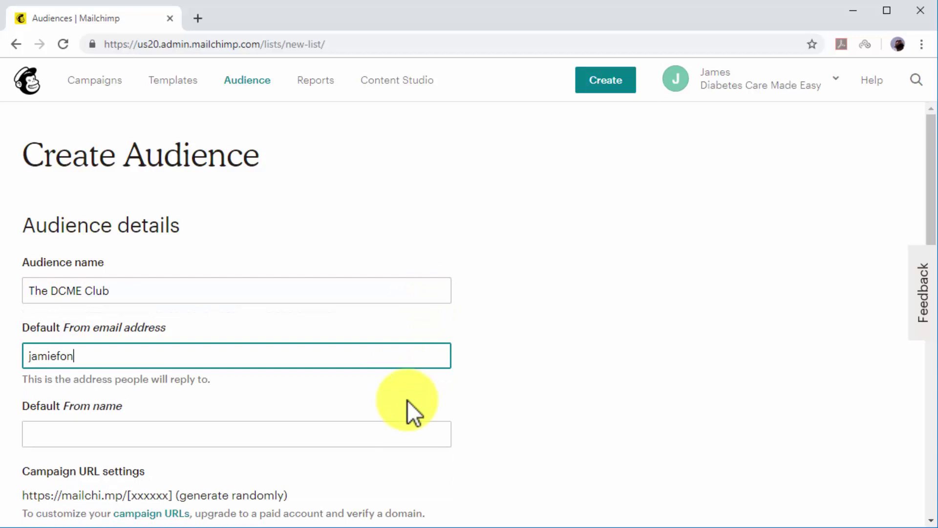
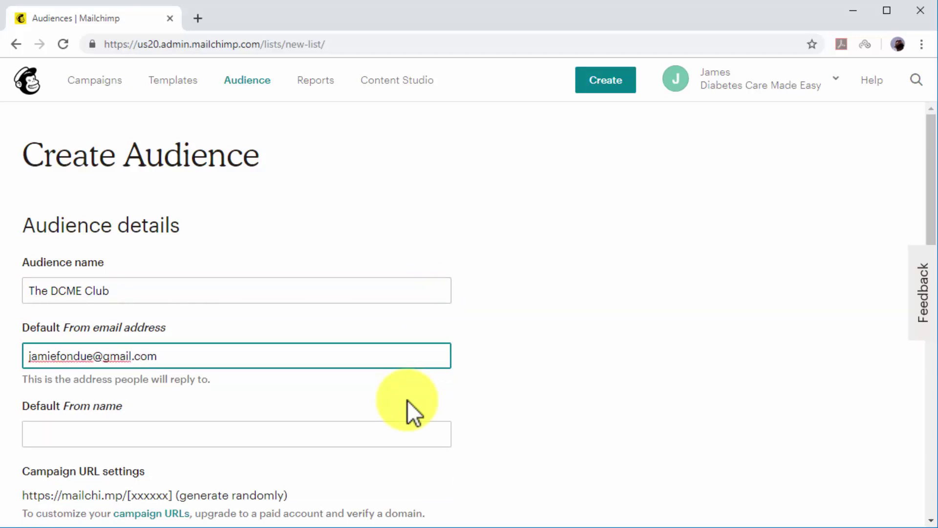
{"action": "left_click", "coordinate": [413, 430]}
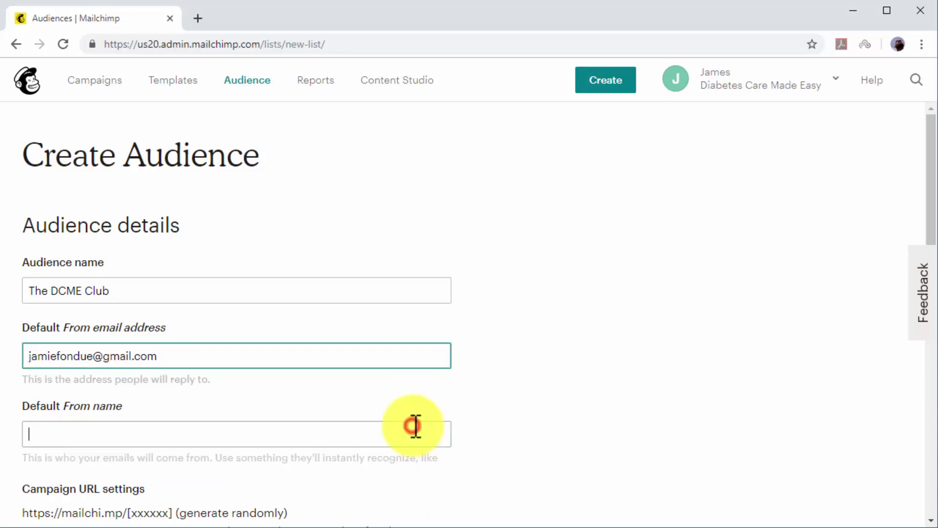
{"action": "type", "text": "James "}
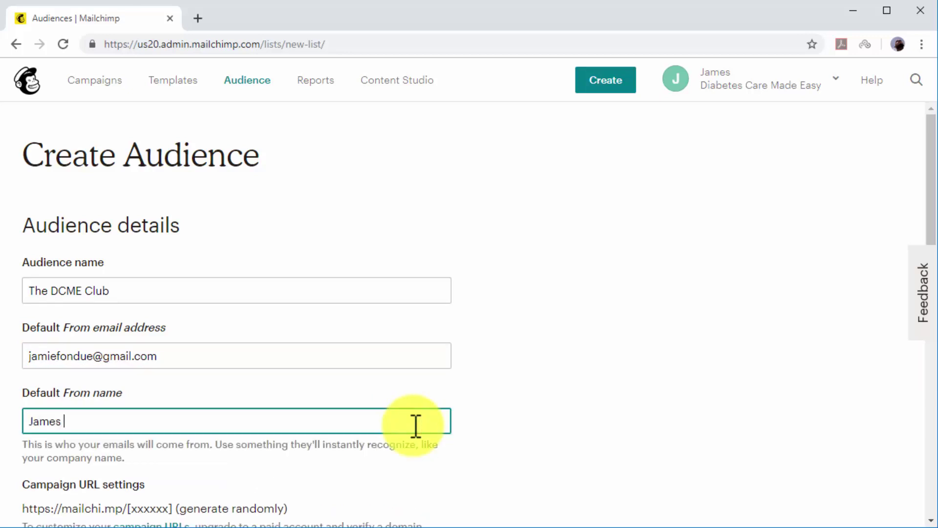
{"action": "type", "text": "F From DCME"}
Enter the reminder 'You joined this list when you got our free book!'.
{"action": "scroll", "coordinate": [415, 426], "scroll_direction": "down", "scroll_amount": 5}
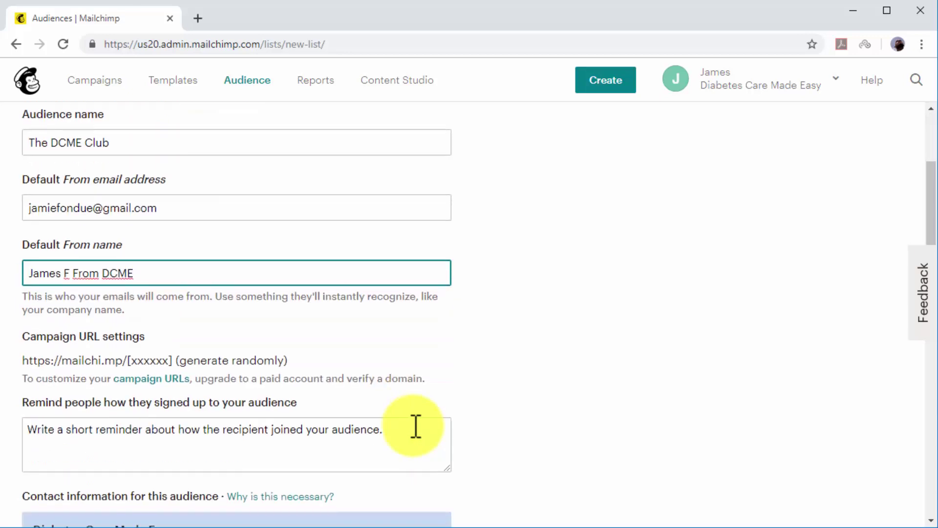
{"action": "left_click", "coordinate": [424, 372]}
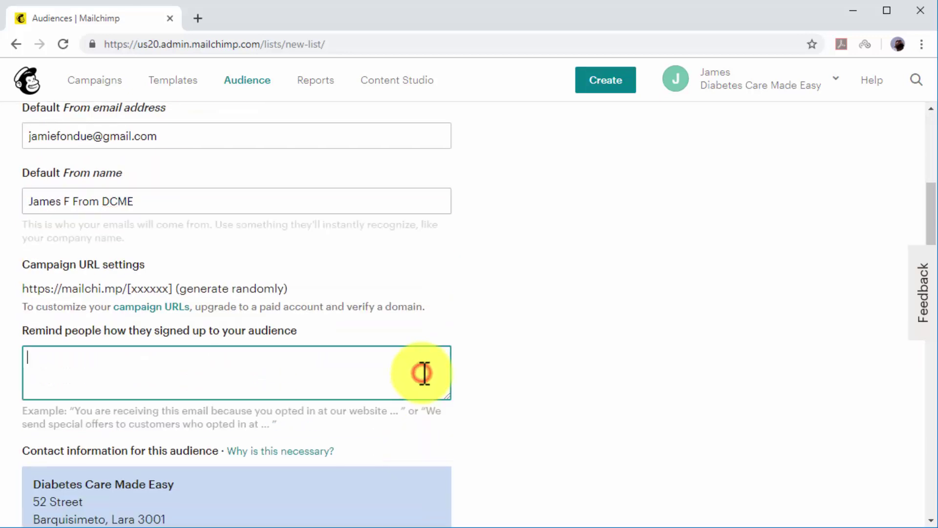
{"action": "type", "text": "You"}
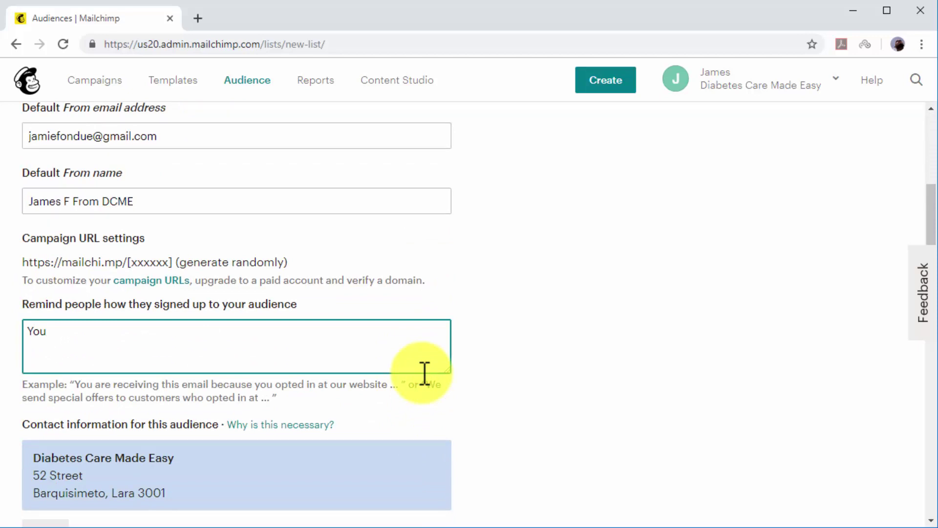
{"action": "type", "text": " joined this li"}
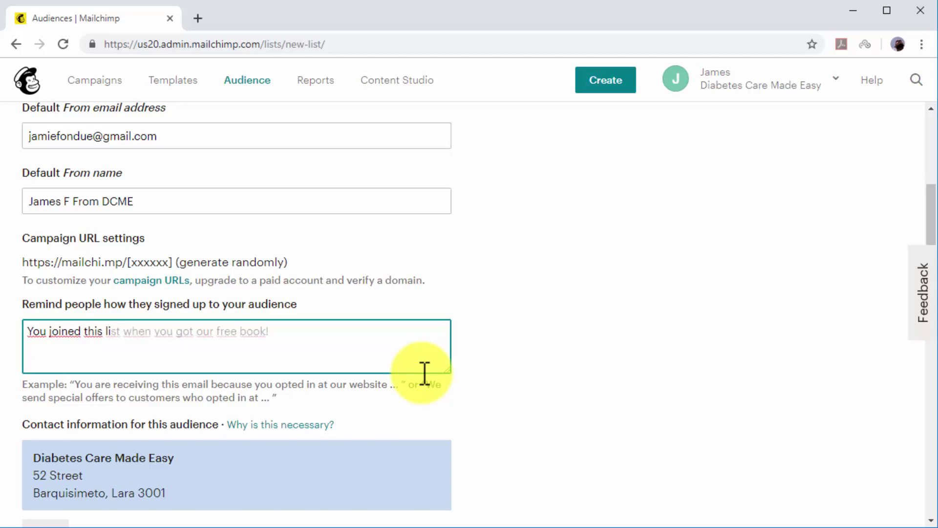
{"action": "key", "text": "Tab"}
{"action": "scroll", "coordinate": [423, 374], "scroll_direction": "down", "scroll_amount": 6}
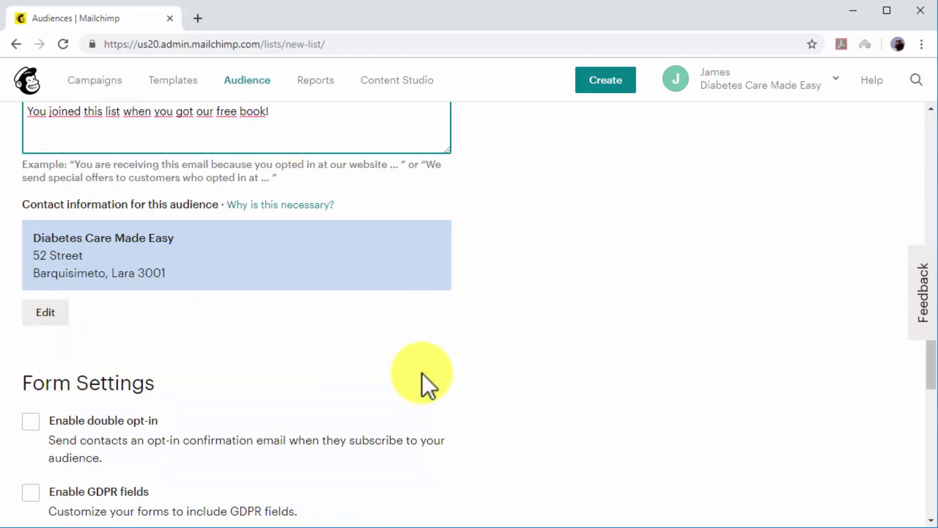
{"action": "scroll", "coordinate": [422, 373], "scroll_direction": "down", "scroll_amount": 3}
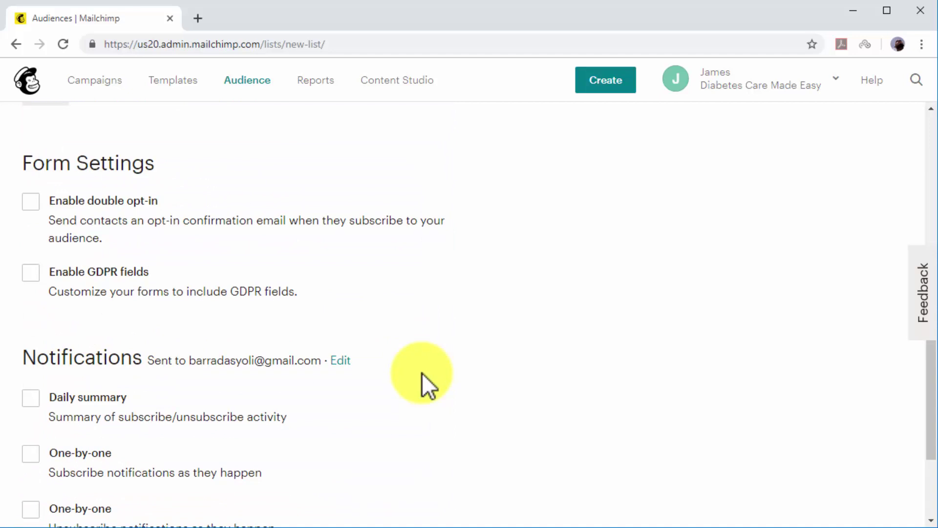
{"action": "scroll", "coordinate": [421, 373], "scroll_direction": "down", "scroll_amount": 4}
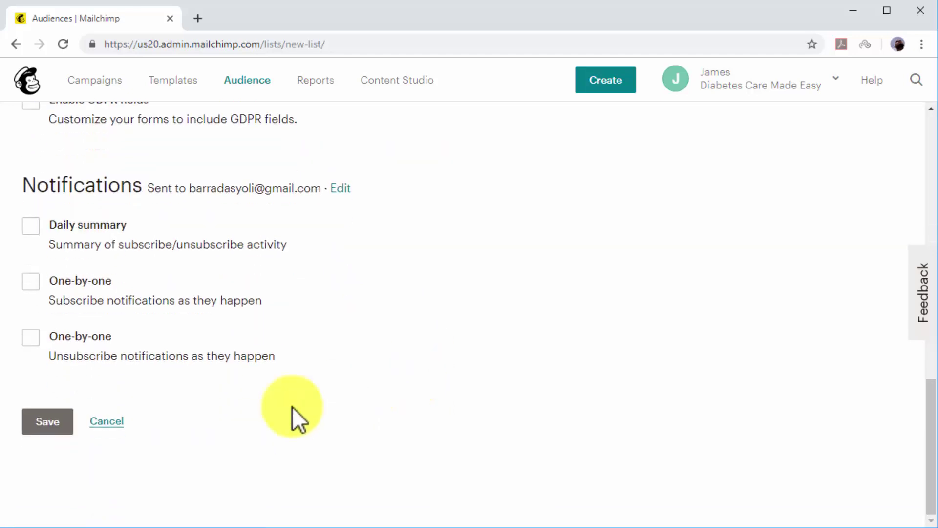
Save the audience and bring up its signup form types, including Subscriber pop-up.
{"action": "left_click", "coordinate": [71, 420]}
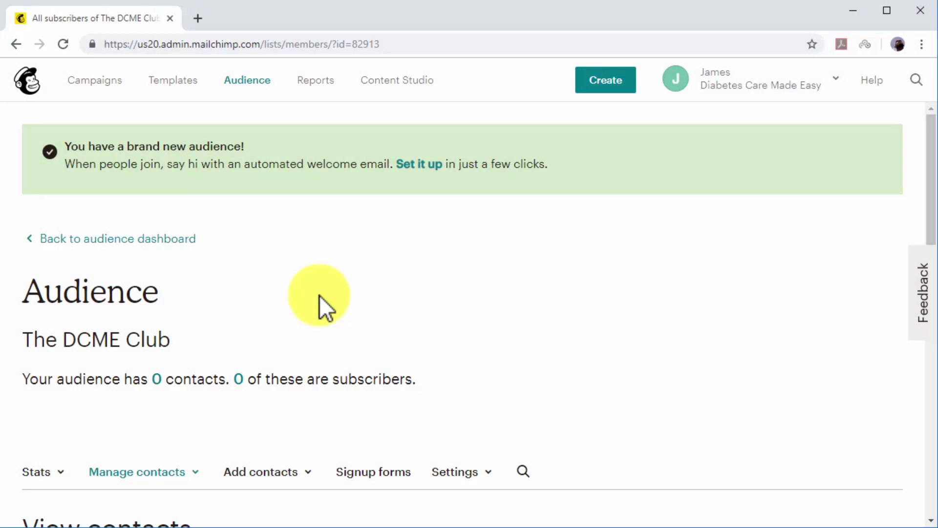
{"action": "scroll", "coordinate": [318, 295], "scroll_direction": "down", "scroll_amount": 3}
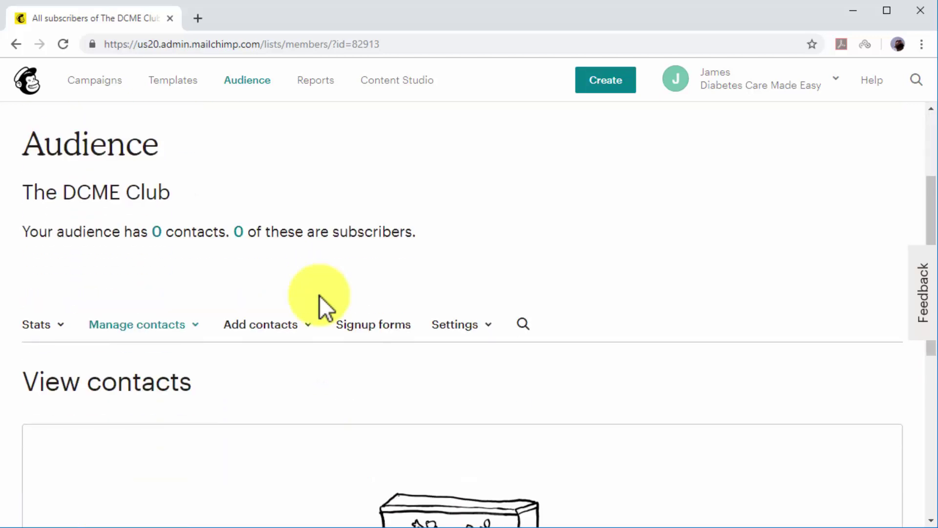
{"action": "scroll", "coordinate": [319, 295], "scroll_direction": "down", "scroll_amount": 4}
{"action": "scroll", "coordinate": [319, 295], "scroll_direction": "down", "scroll_amount": 2}
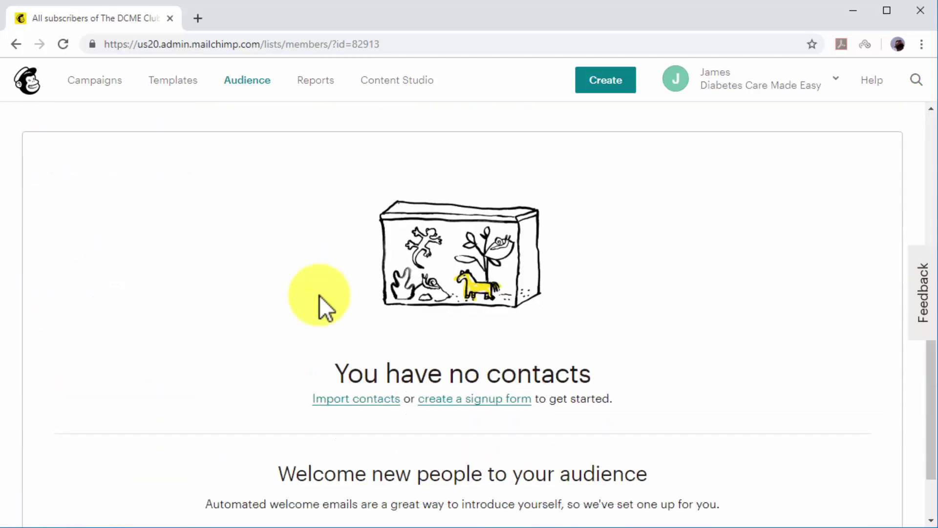
{"action": "left_click", "coordinate": [470, 399]}
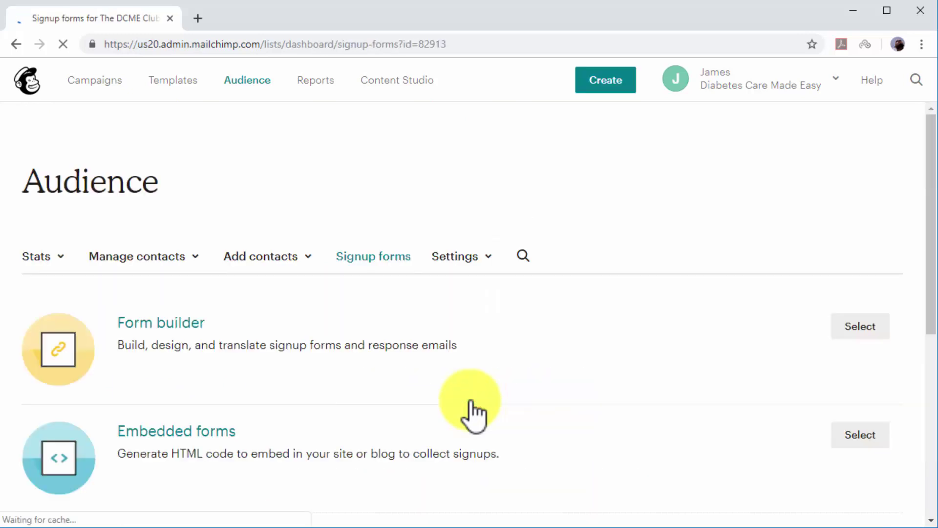
{"action": "scroll", "coordinate": [470, 400], "scroll_direction": "down", "scroll_amount": 6}
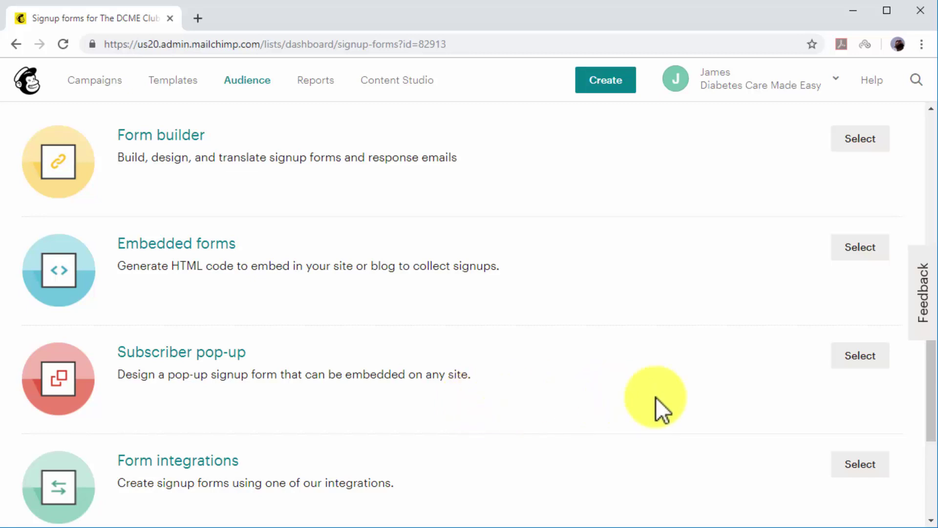
Set up a slide-in subscriber pop-up shown at mid-page scroll, image left, Lucida font.
{"action": "left_click", "coordinate": [839, 352]}
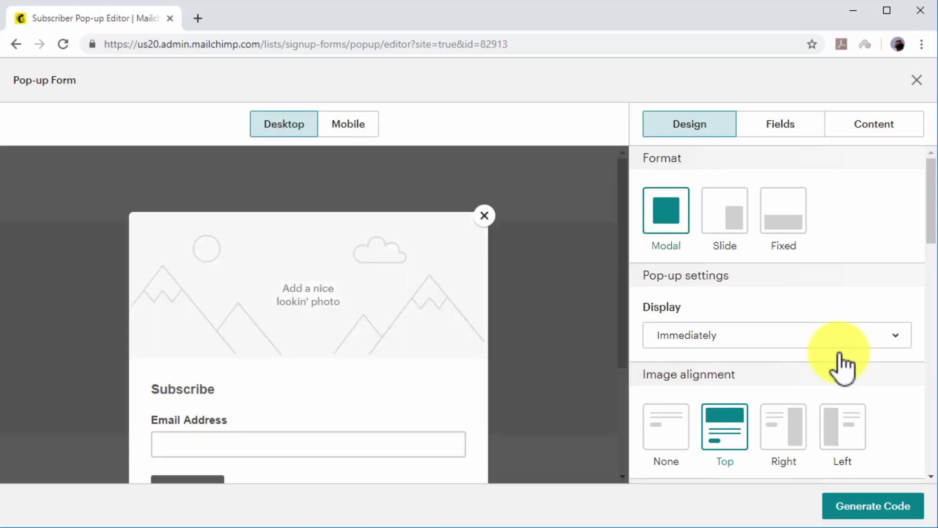
{"action": "left_click", "coordinate": [728, 225]}
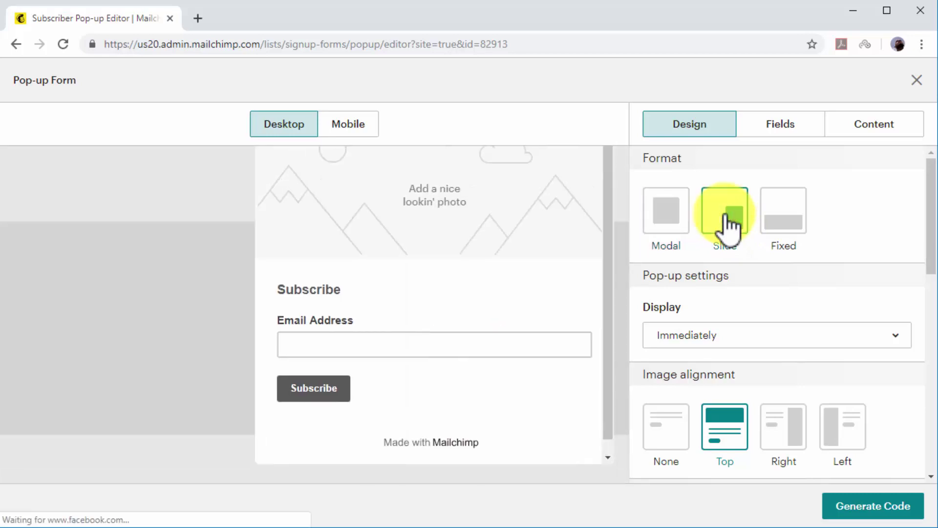
{"action": "left_click", "coordinate": [898, 335]}
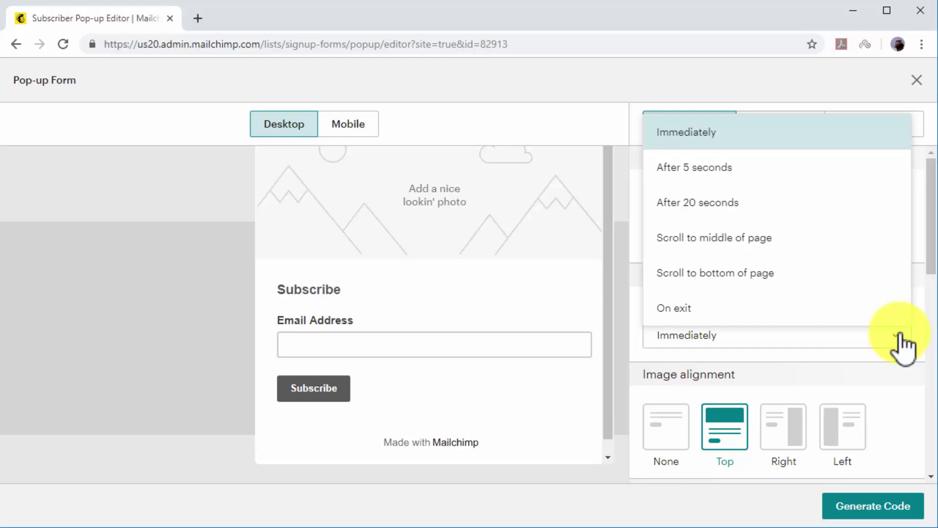
{"action": "left_click", "coordinate": [796, 245]}
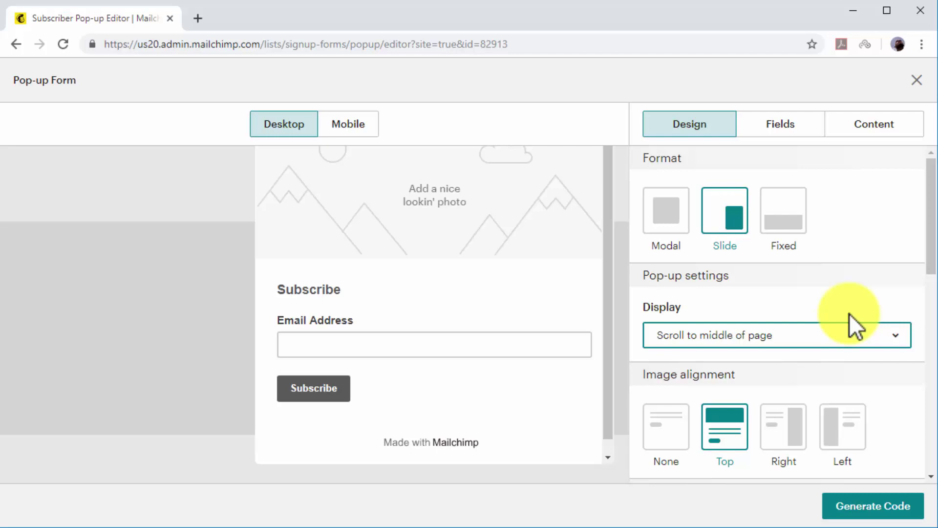
{"action": "scroll", "coordinate": [851, 326], "scroll_direction": "down", "scroll_amount": 2}
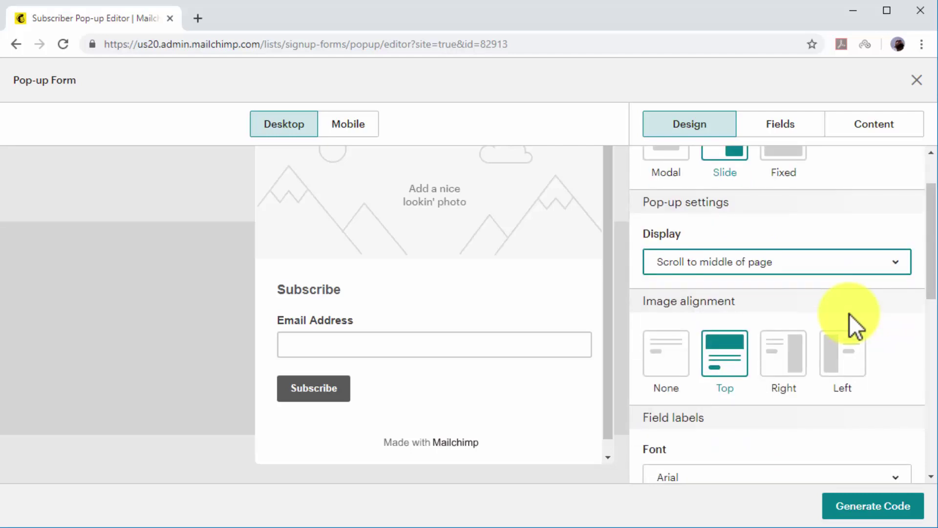
{"action": "left_click", "coordinate": [849, 351]}
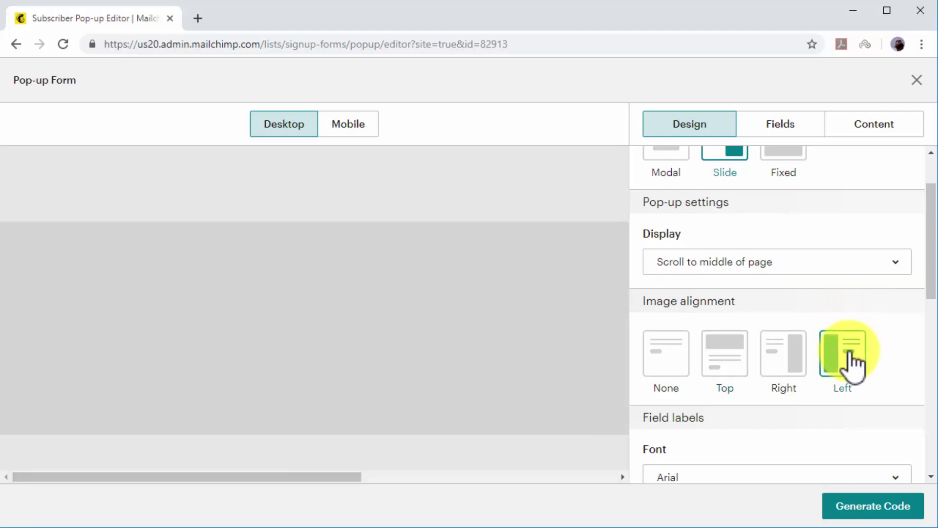
{"action": "scroll", "coordinate": [853, 364], "scroll_direction": "down", "scroll_amount": 4}
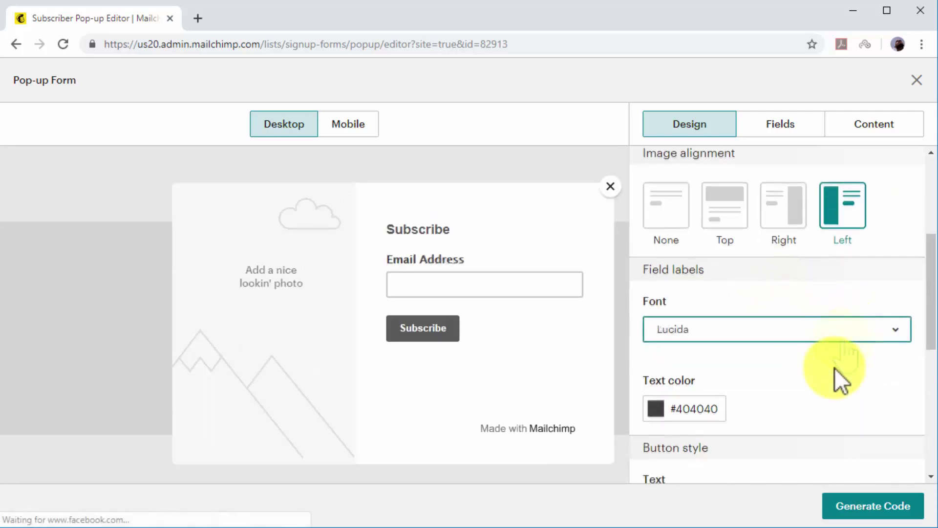
{"action": "scroll", "coordinate": [835, 368], "scroll_direction": "down", "scroll_amount": 4}
Label the button 'Send Me The Free Book!' with white text.
{"action": "left_click", "coordinate": [834, 365]}
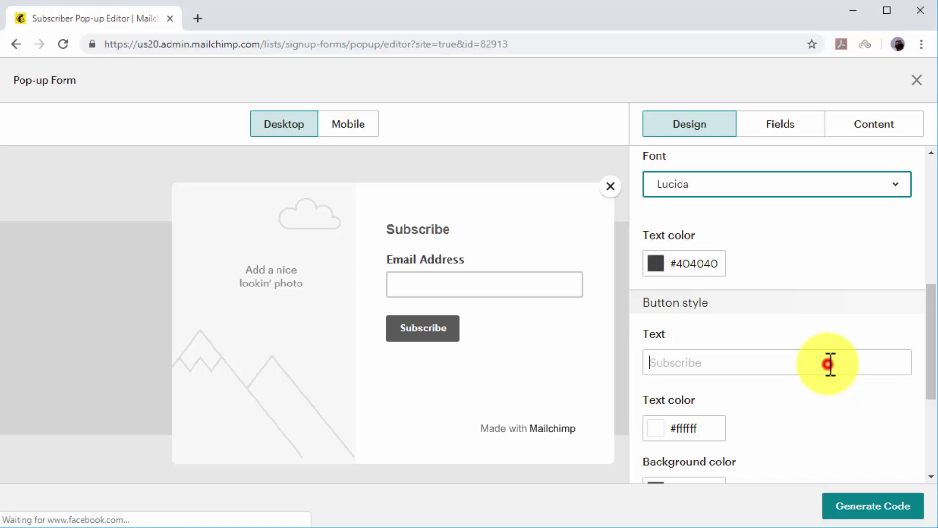
{"action": "type", "text": "Send"}
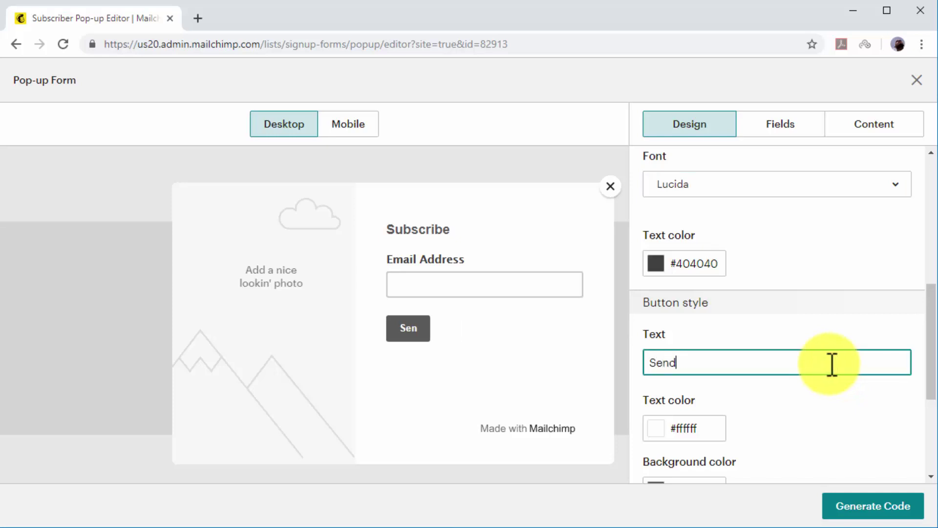
{"action": "type", "text": " Me The F"}
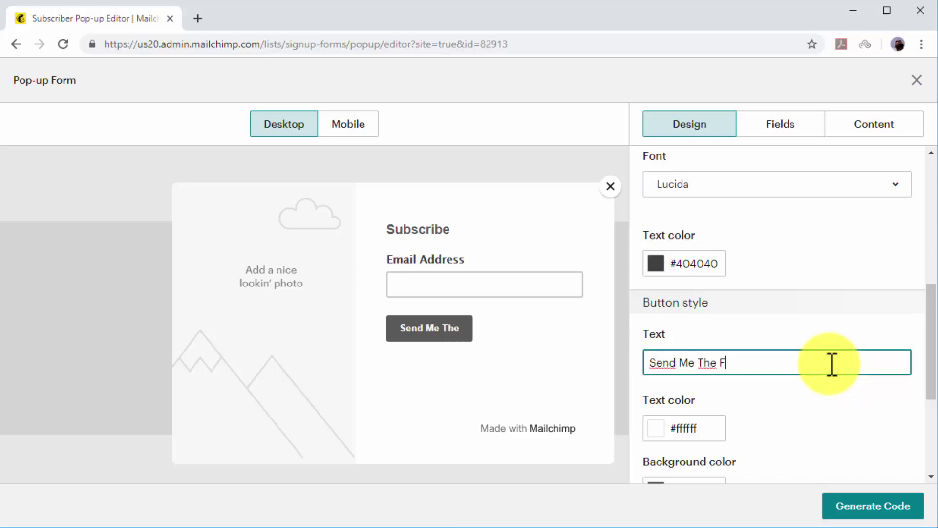
{"action": "type", "text": "ree Book!"}
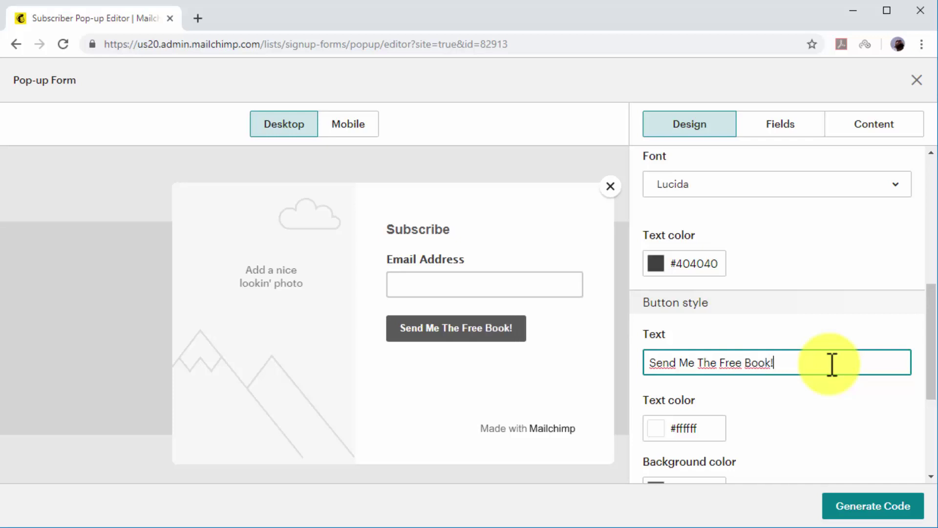
{"action": "scroll", "coordinate": [832, 365], "scroll_direction": "down", "scroll_amount": 3}
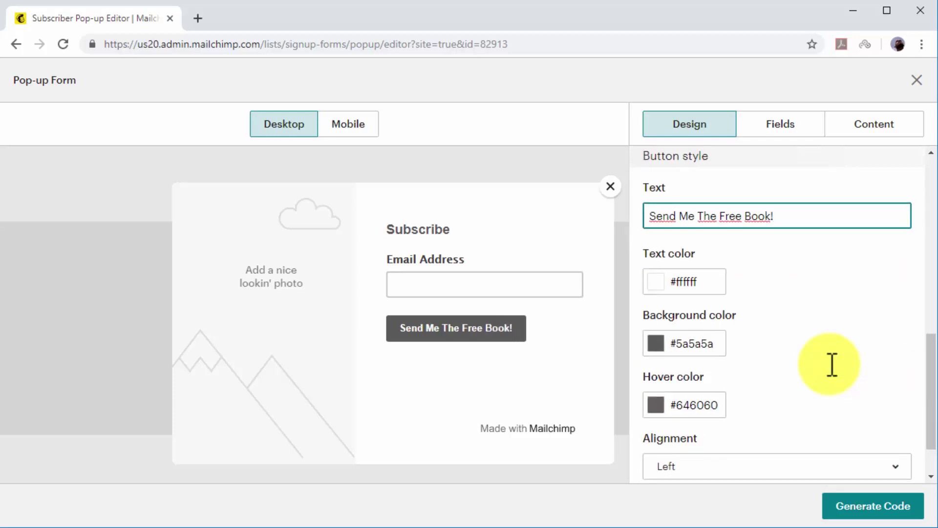
{"action": "left_click", "coordinate": [662, 279]}
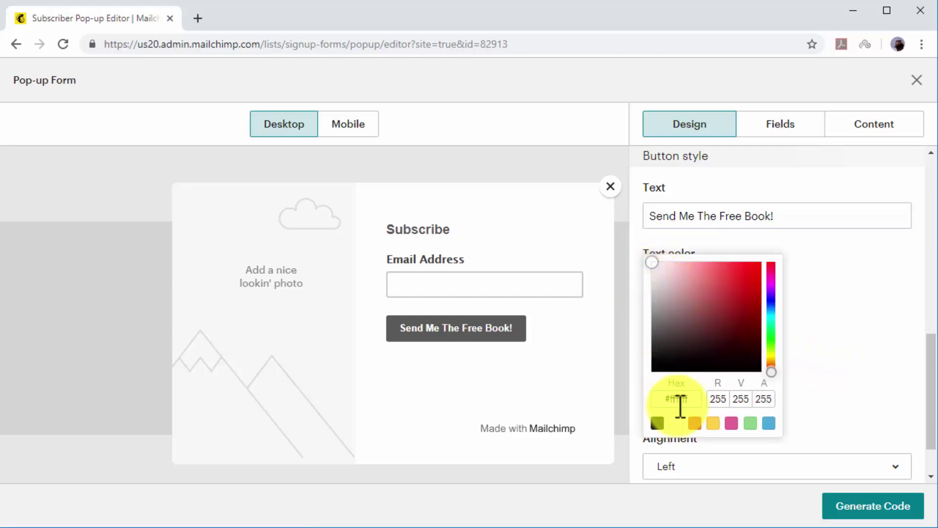
{"action": "left_click", "coordinate": [677, 424]}
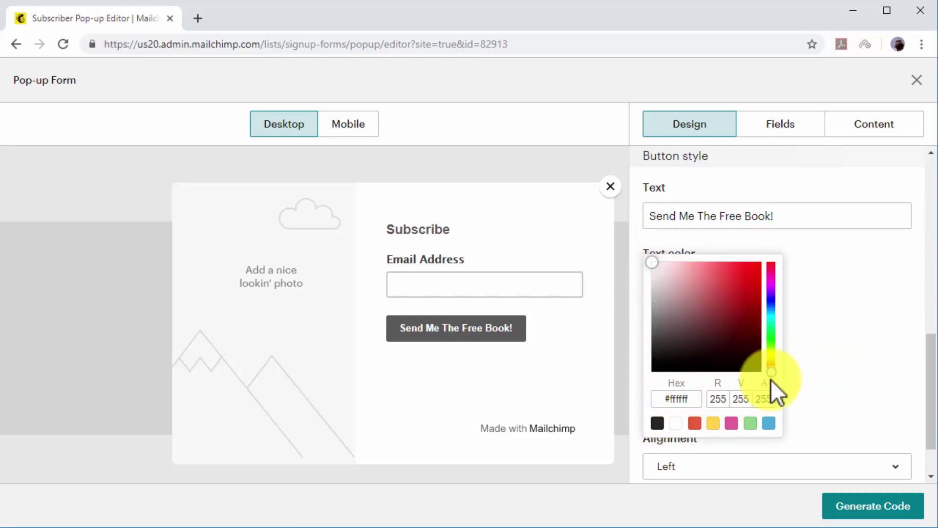
{"action": "left_click", "coordinate": [828, 350]}
Make the button green #3bcf3b with red #d82828 hover, spanning full width.
{"action": "left_click", "coordinate": [658, 344]}
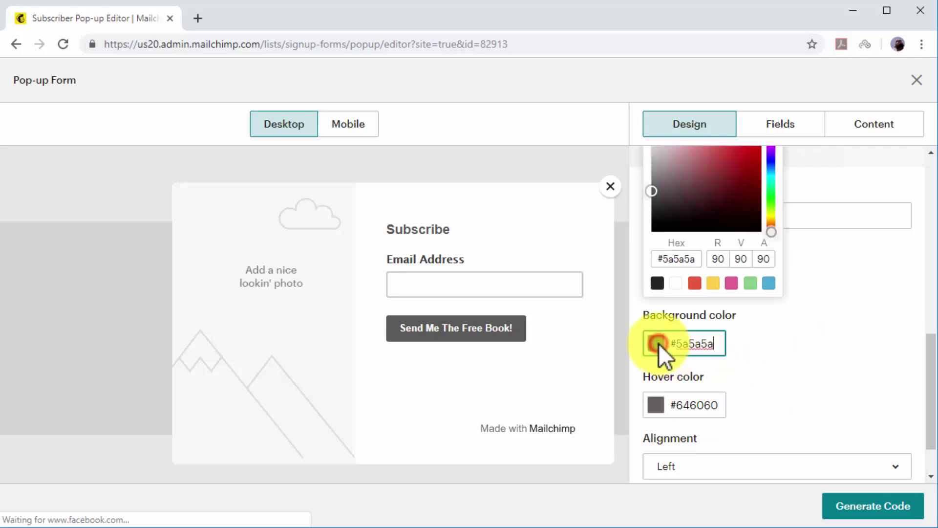
{"action": "left_click", "coordinate": [777, 201]}
{"action": "left_click", "coordinate": [767, 228]}
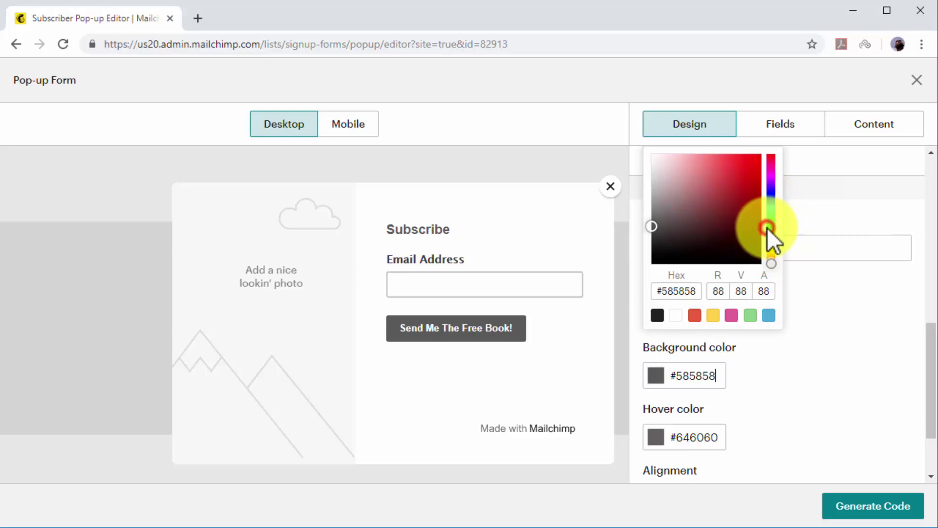
{"action": "left_click", "coordinate": [820, 340]}
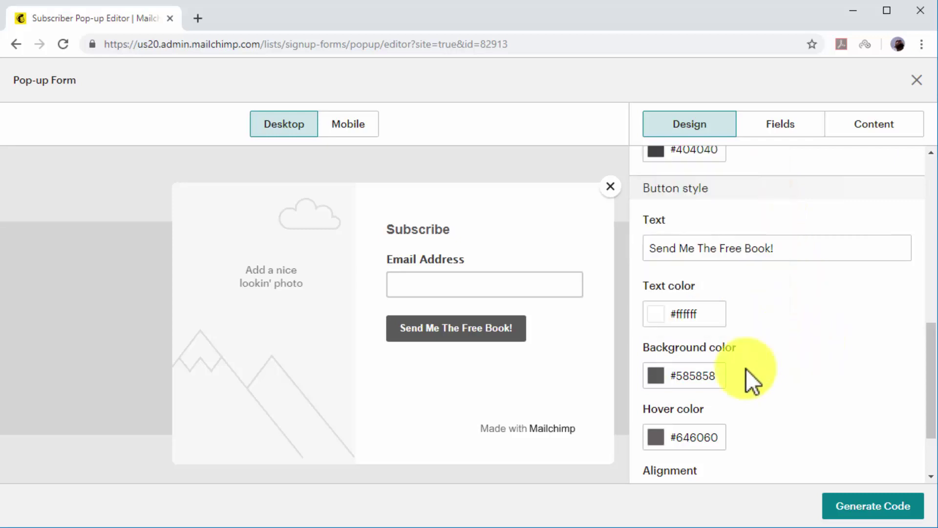
{"action": "left_click", "coordinate": [661, 381]}
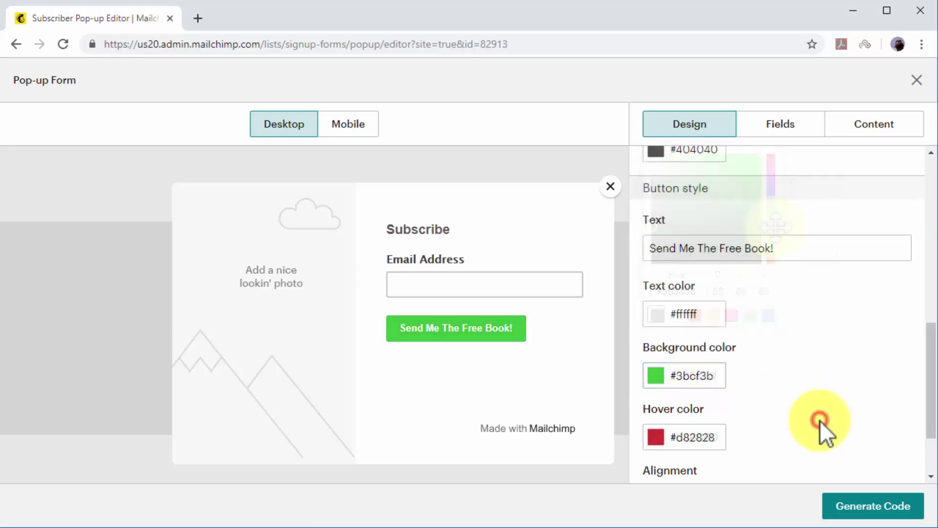
{"action": "scroll", "coordinate": [820, 420], "scroll_direction": "down", "scroll_amount": 2}
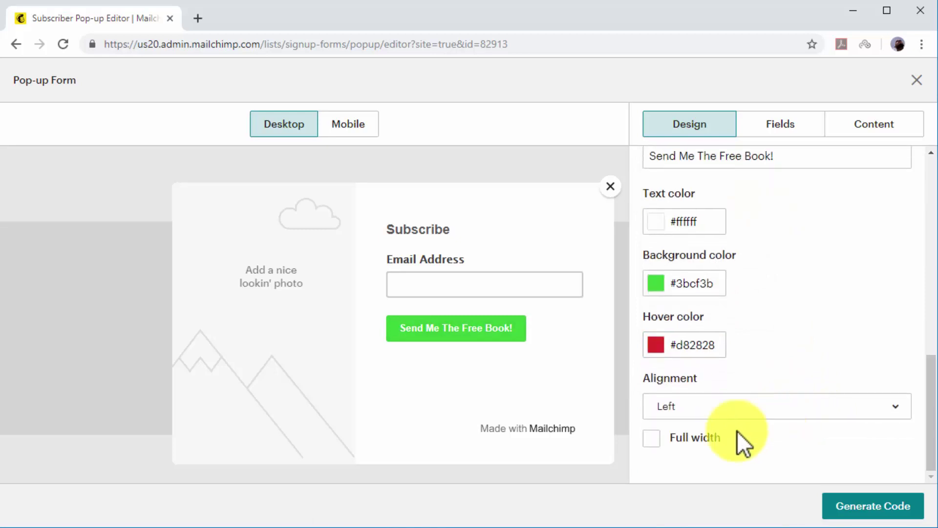
{"action": "left_click", "coordinate": [701, 436]}
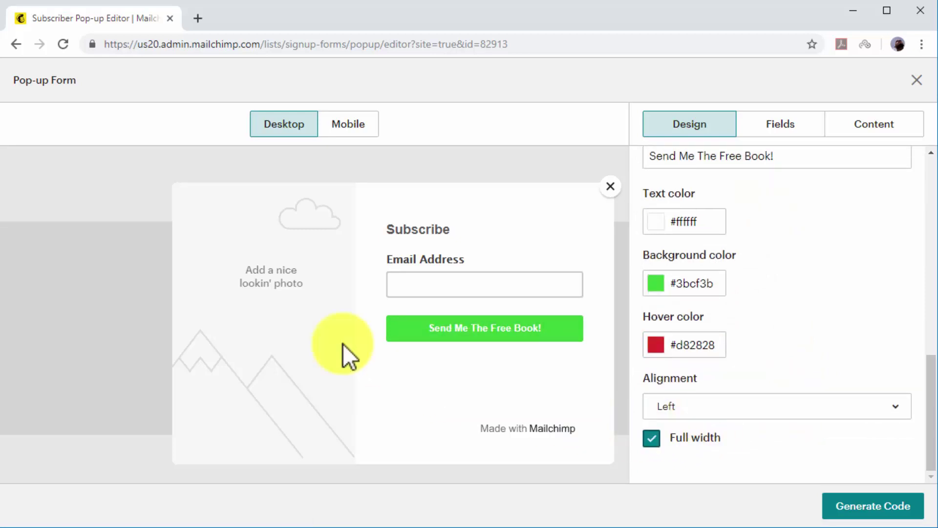
Upload the Definitive DCME Guide cover as the pop-up's image.
{"action": "left_click", "coordinate": [286, 272]}
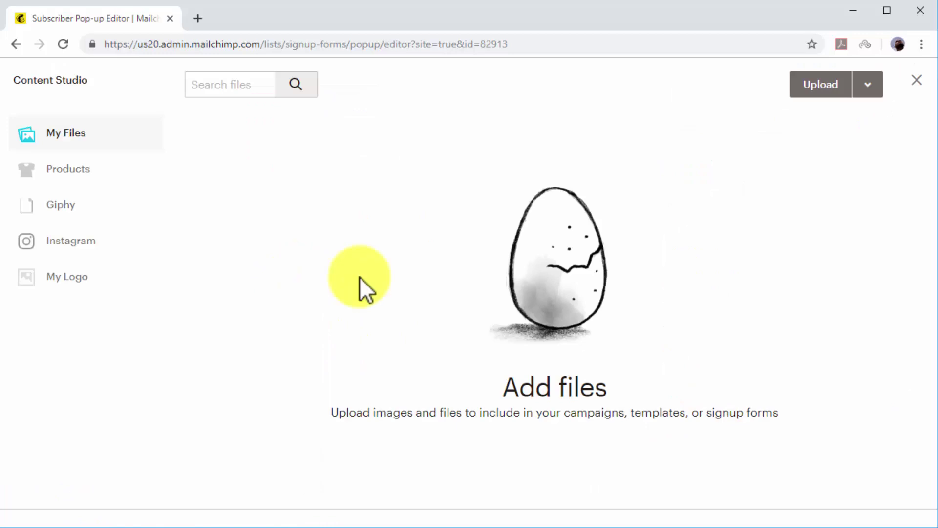
{"action": "left_click", "coordinate": [809, 93]}
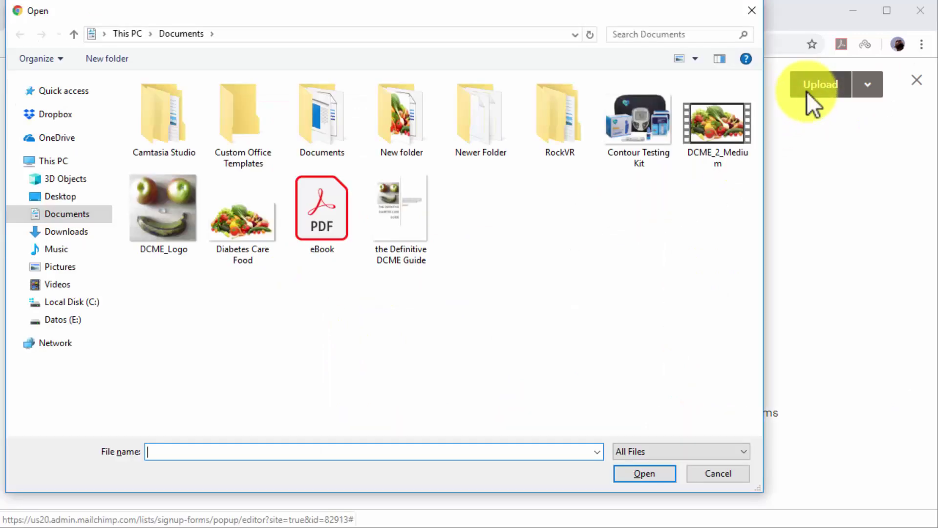
{"action": "left_click", "coordinate": [416, 247]}
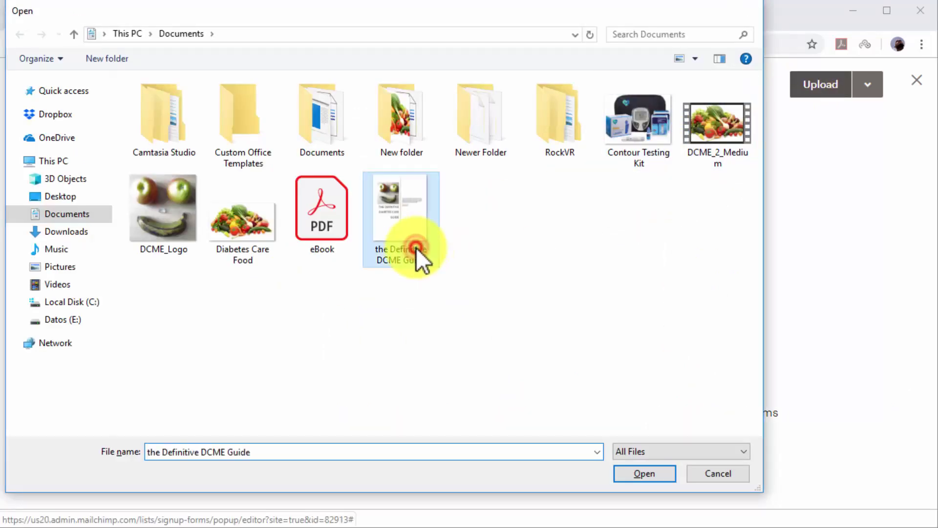
{"action": "double_click", "coordinate": [415, 247]}
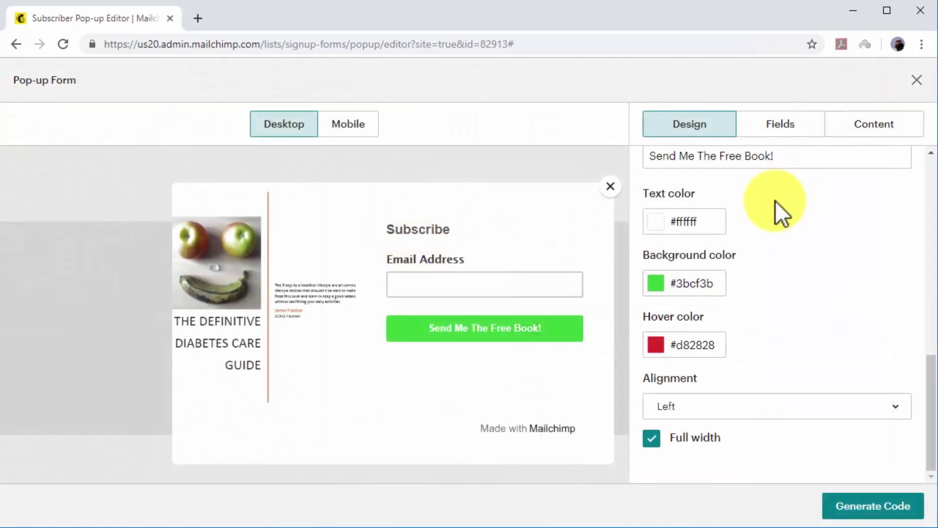
{"action": "left_click", "coordinate": [782, 128]}
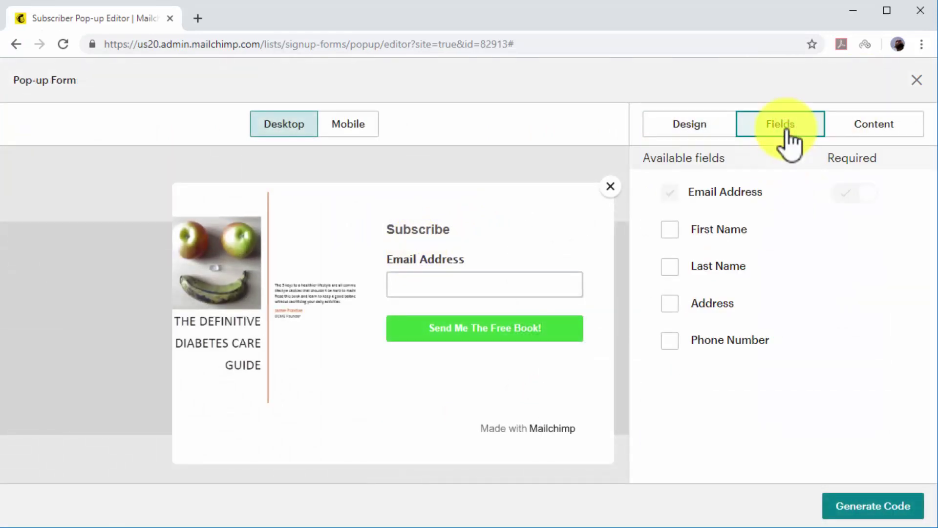
Add a First Name field to the pop-up and make it required.
{"action": "left_click", "coordinate": [694, 227]}
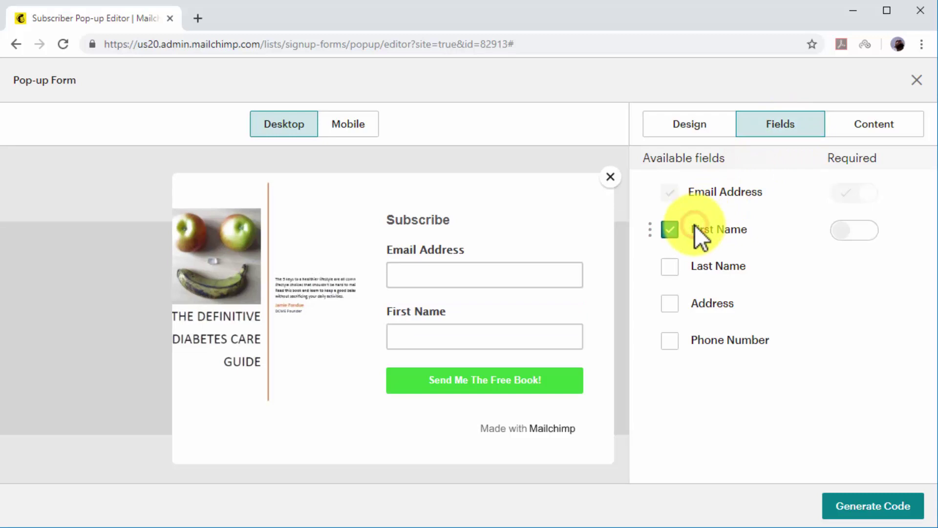
{"action": "left_click", "coordinate": [836, 232]}
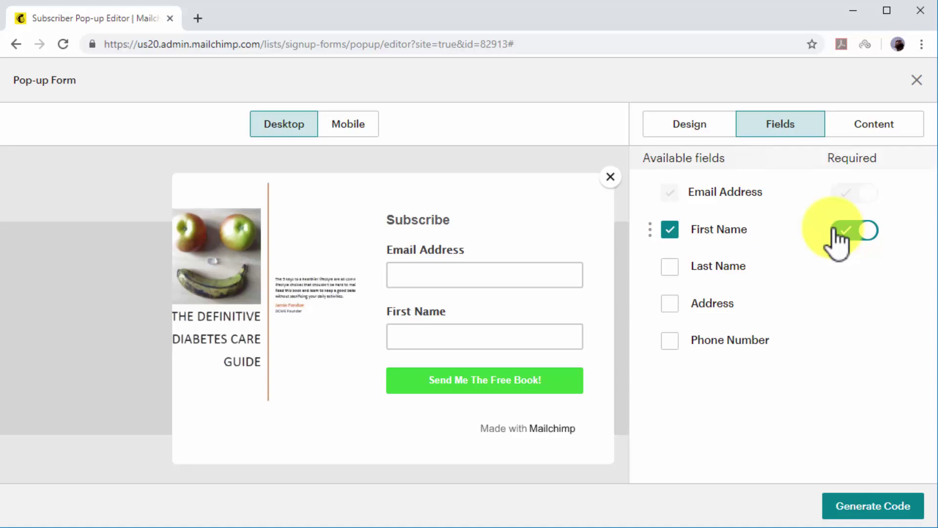
Replace the 'Subscribe' heading with 'Get The Definitive Diabetes Care Guide Today!'.
{"action": "left_click", "coordinate": [852, 132]}
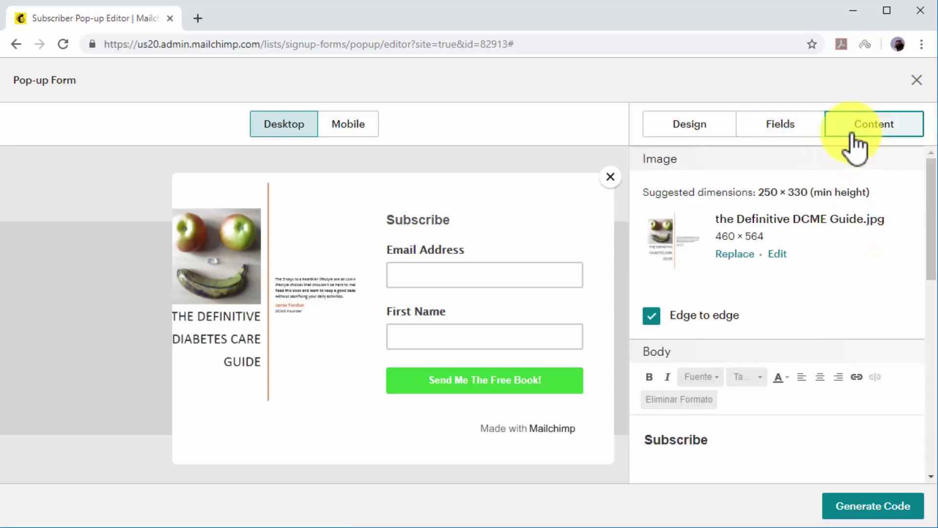
{"action": "scroll", "coordinate": [763, 339], "scroll_direction": "down", "scroll_amount": 2}
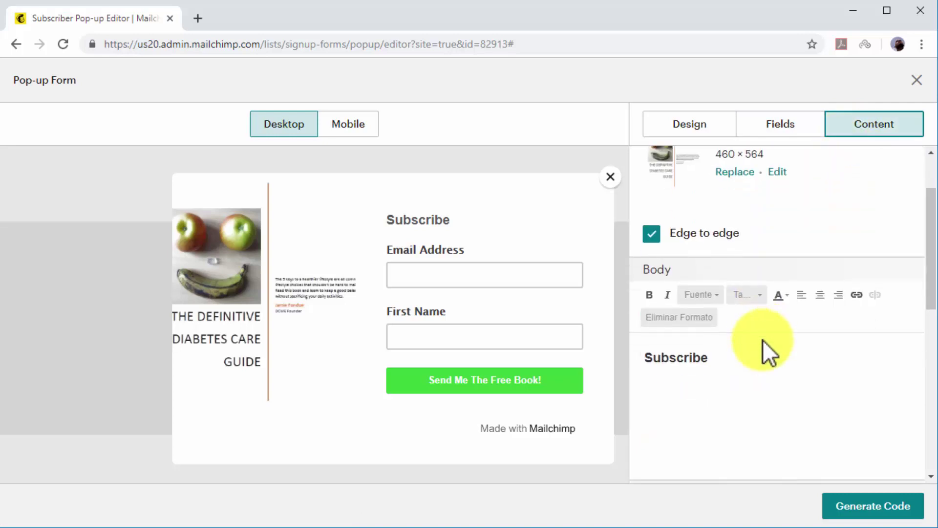
{"action": "scroll", "coordinate": [764, 340], "scroll_direction": "down", "scroll_amount": 1}
{"action": "left_click", "coordinate": [729, 295]}
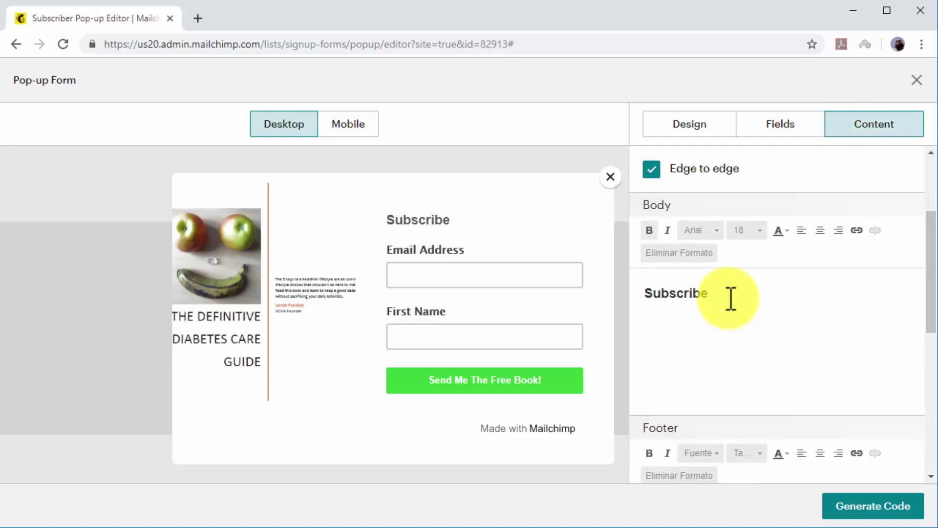
{"action": "key", "text": "BackSpace"}
{"action": "key", "text": "BackSpace"}
{"action": "key", "text": "BackSpace"}
{"action": "key", "text": "BackSpace"}
{"action": "key", "text": "BackSpace"}
{"action": "key", "text": "BackSpace"}
{"action": "key", "text": "BackSpace"}
{"action": "key", "text": "BackSpace"}
{"action": "type", "text": "Get The Definitive Diabetes Care Guide Today!"}
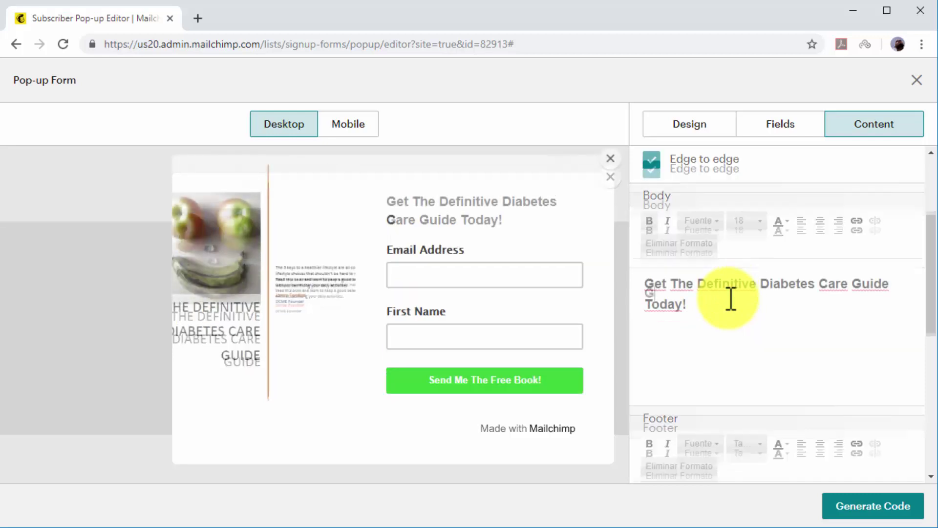
Append 'Here's Your Free Guide!' to the signup success message.
{"action": "scroll", "coordinate": [730, 298], "scroll_direction": "down", "scroll_amount": 3}
{"action": "scroll", "coordinate": [731, 298], "scroll_direction": "down", "scroll_amount": 5}
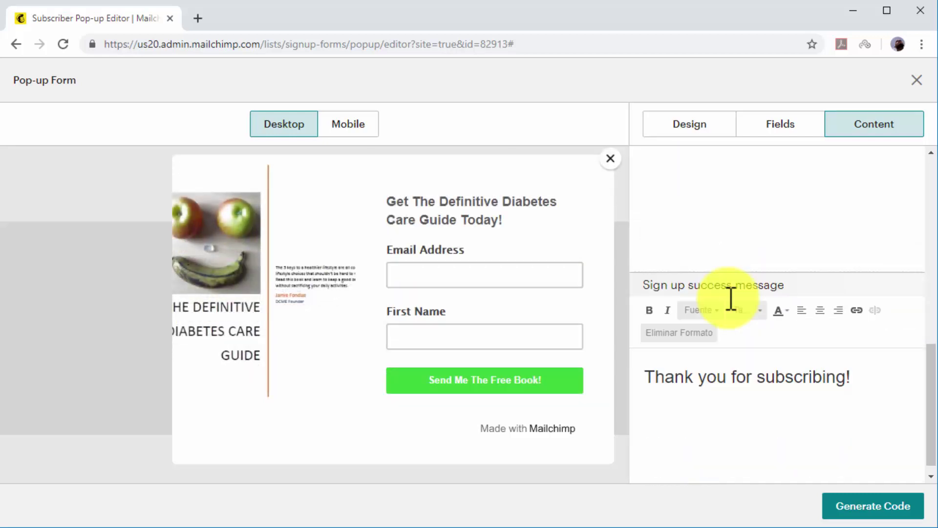
{"action": "left_click", "coordinate": [875, 376]}
{"action": "type", "text": "He"}
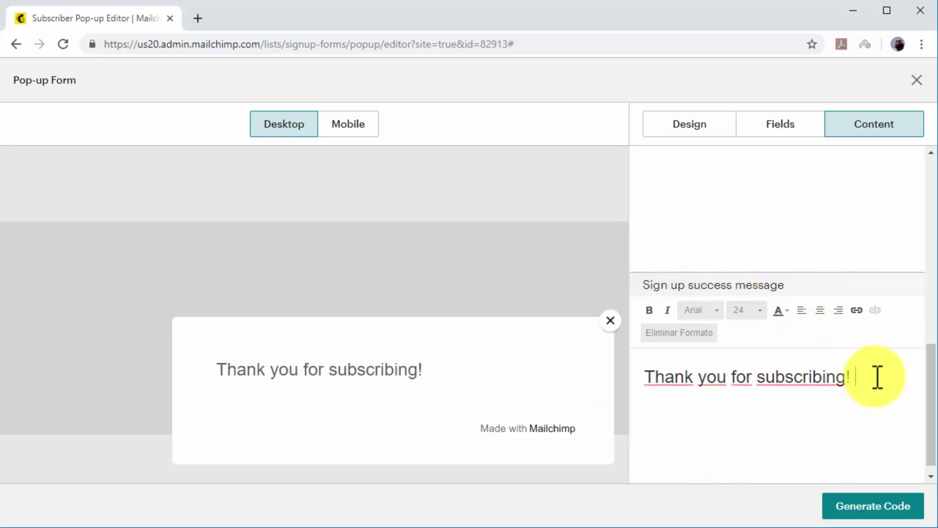
{"action": "type", "text": "re-s You"}
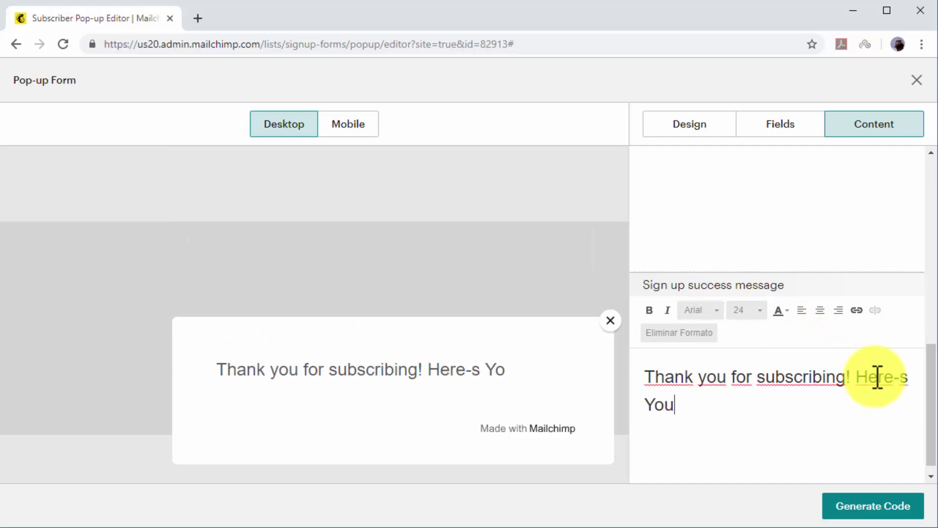
{"action": "type", "text": "r Free Guide!"}
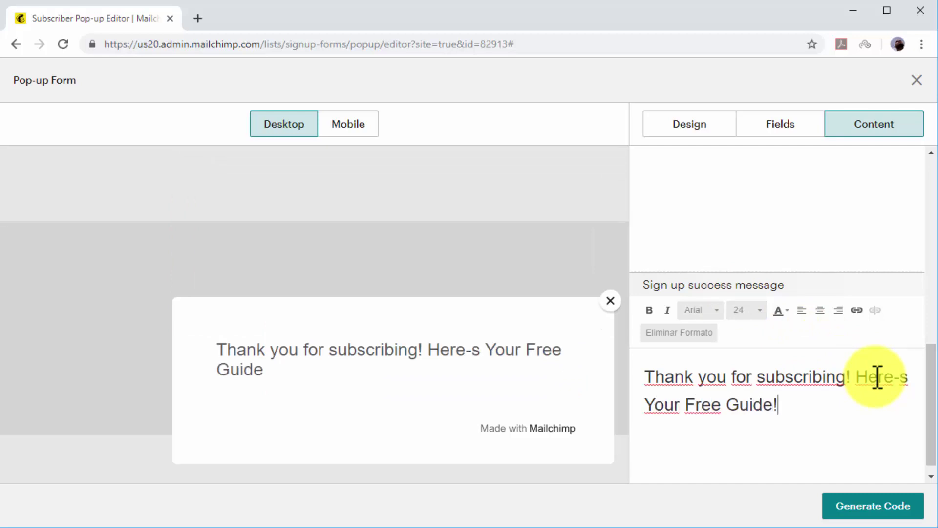
Link the success message to the uploaded Pocket-Sized Diabetes Care Guide PDF file.
{"action": "left_click", "coordinate": [856, 315]}
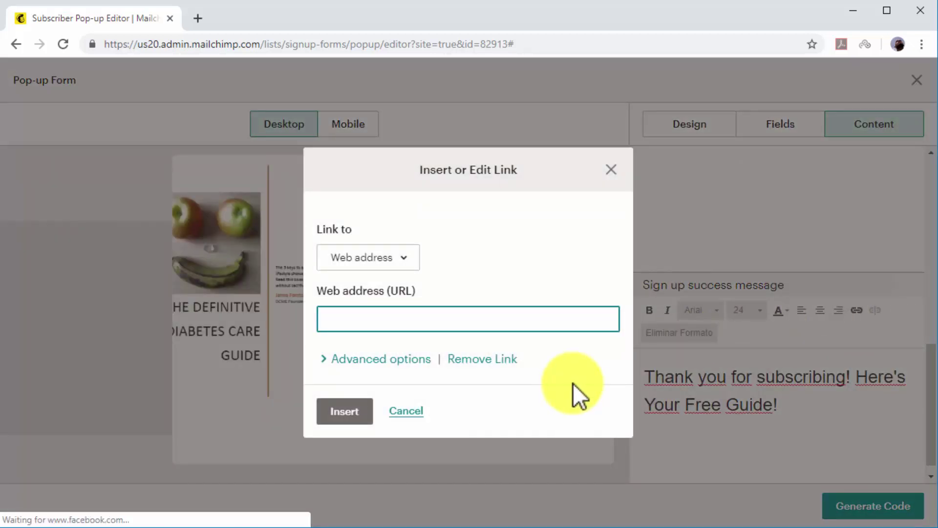
{"action": "left_click", "coordinate": [394, 258]}
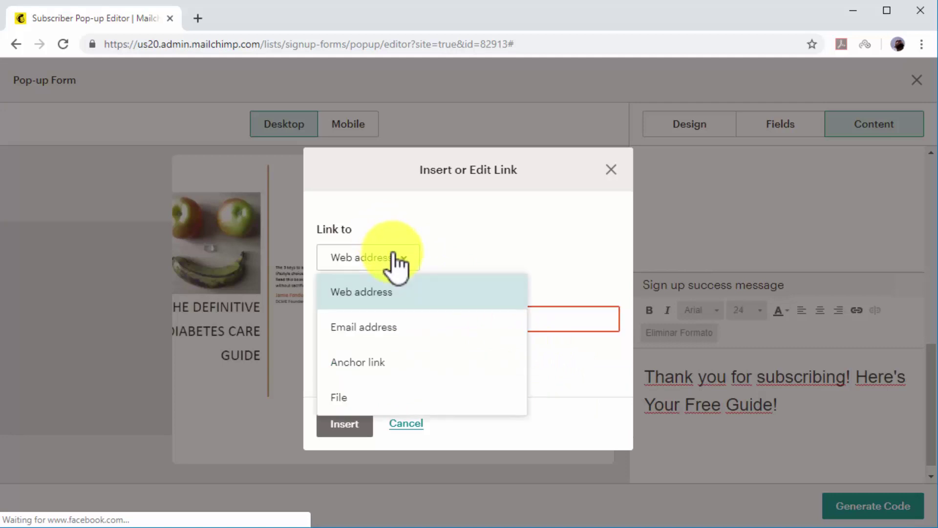
{"action": "left_click", "coordinate": [430, 396]}
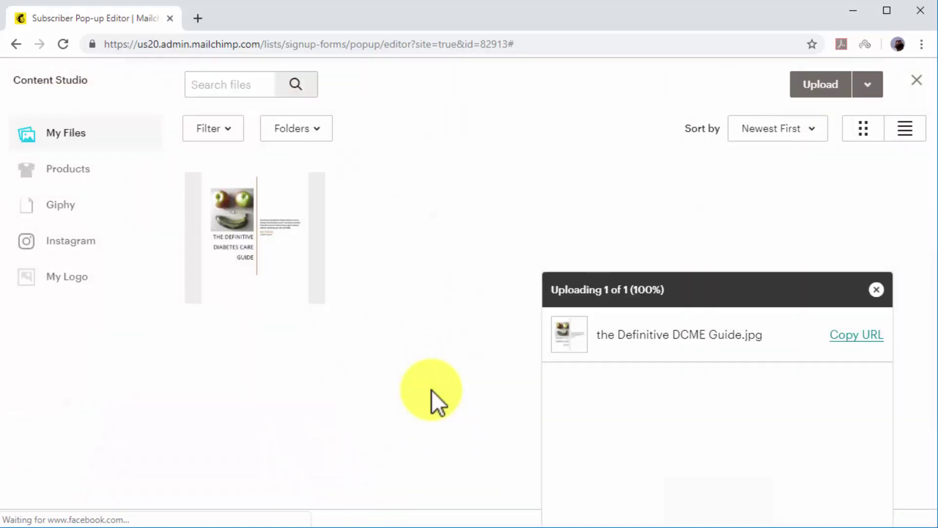
{"action": "left_click", "coordinate": [803, 87]}
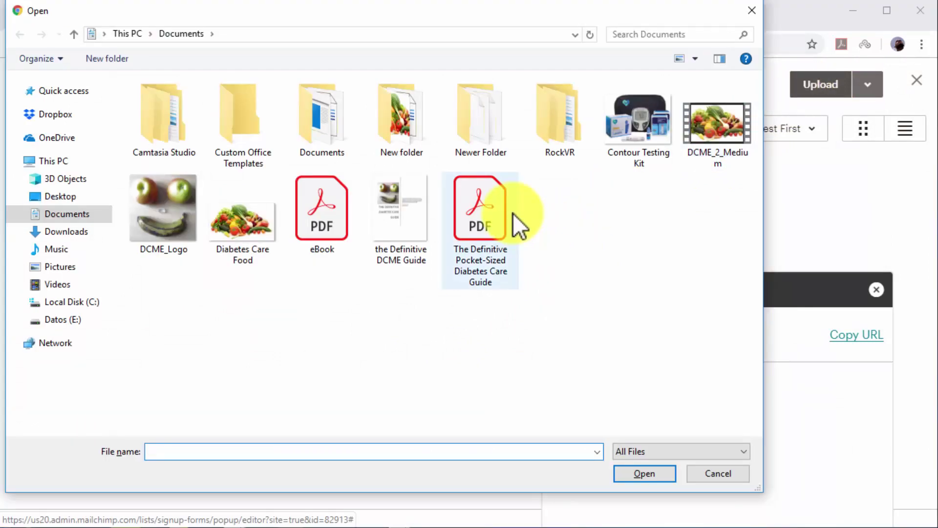
{"action": "double_click", "coordinate": [513, 214]}
{"action": "left_click", "coordinate": [850, 86]}
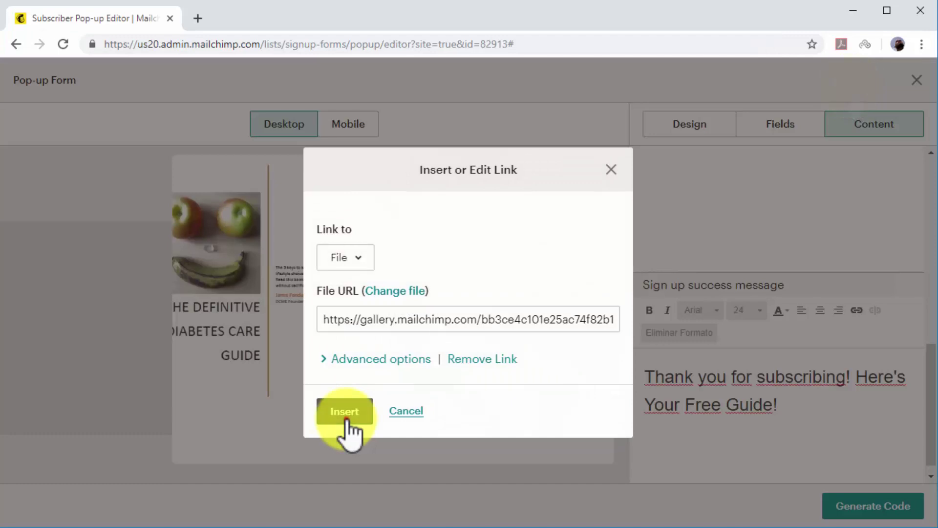
{"action": "left_click", "coordinate": [346, 430]}
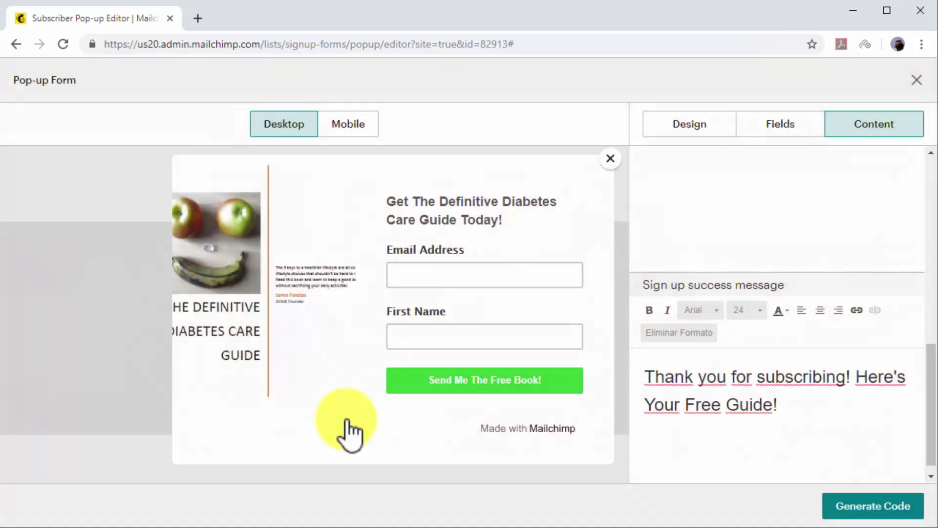
Generate the pop-up's JavaScript embed code and copy the whole script to the clipboard.
{"action": "left_click", "coordinate": [858, 513]}
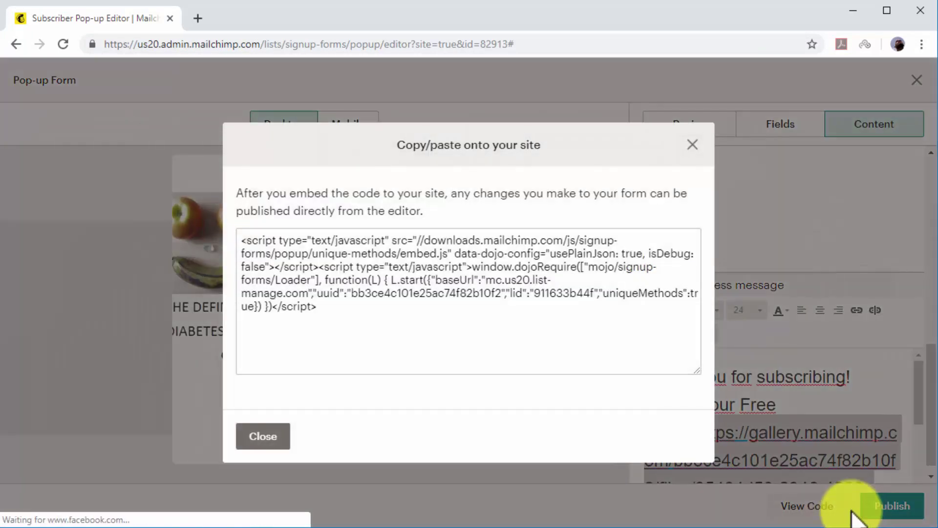
{"action": "left_click", "coordinate": [536, 287]}
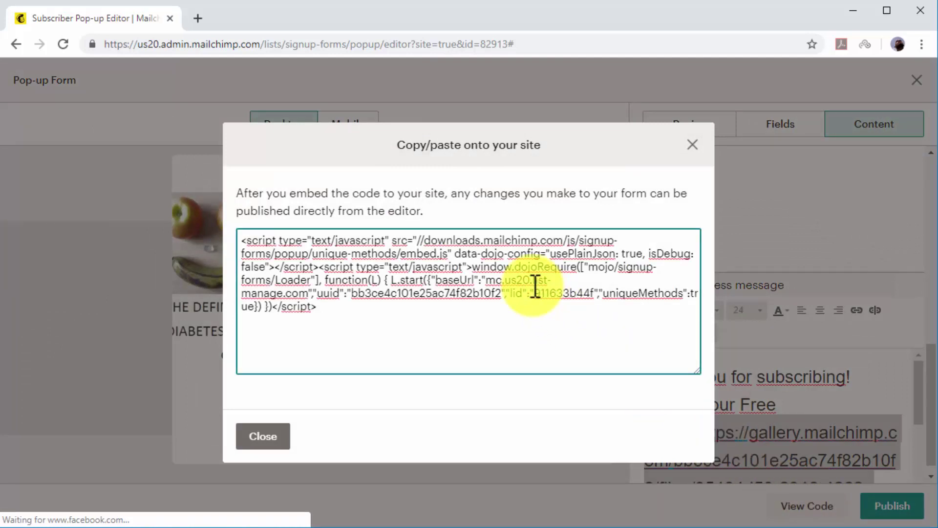
{"action": "left_click_drag", "start_coordinate": [502, 324], "coordinate": [246, 243]}
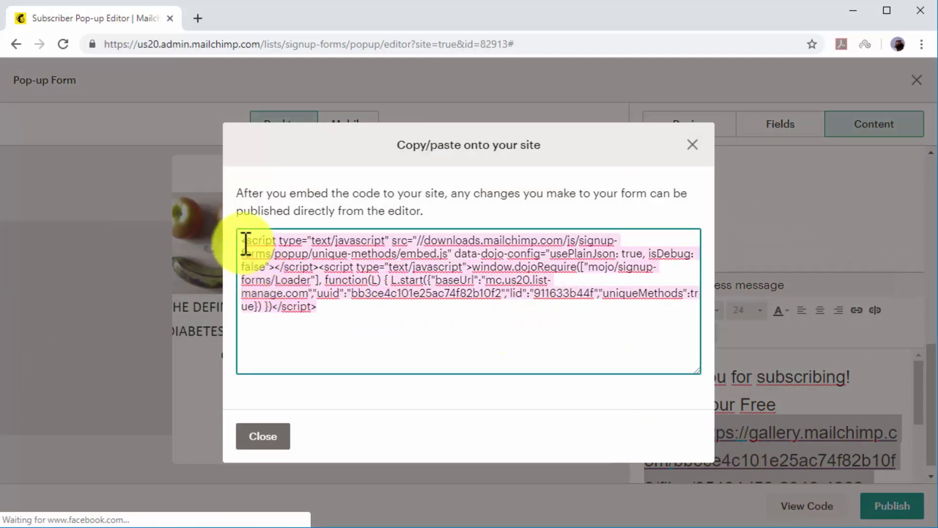
{"action": "right_click", "coordinate": [247, 244]}
{"action": "left_click", "coordinate": [309, 303]}
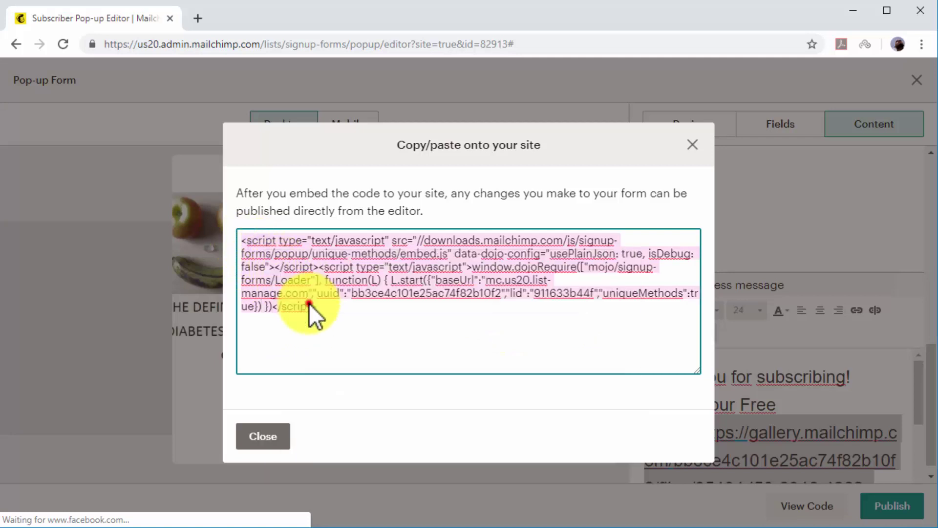
{"action": "left_click", "coordinate": [340, 321]}
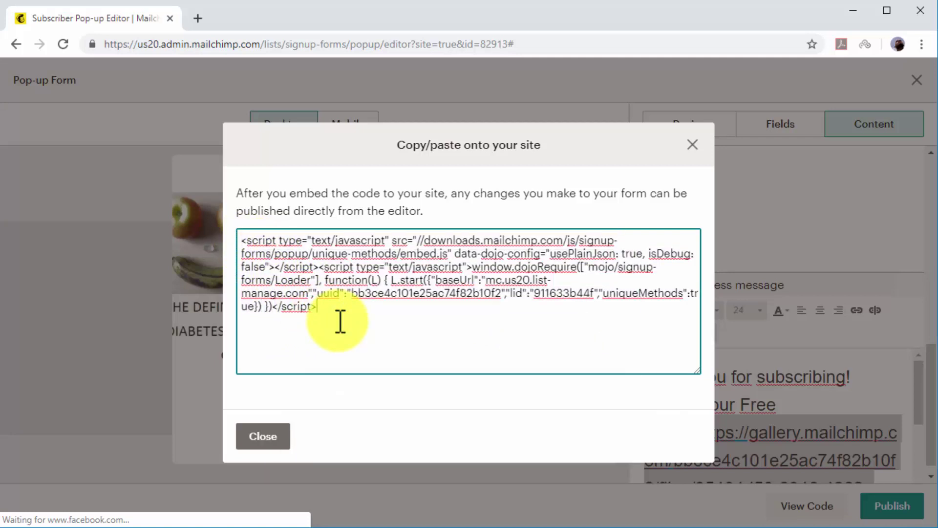